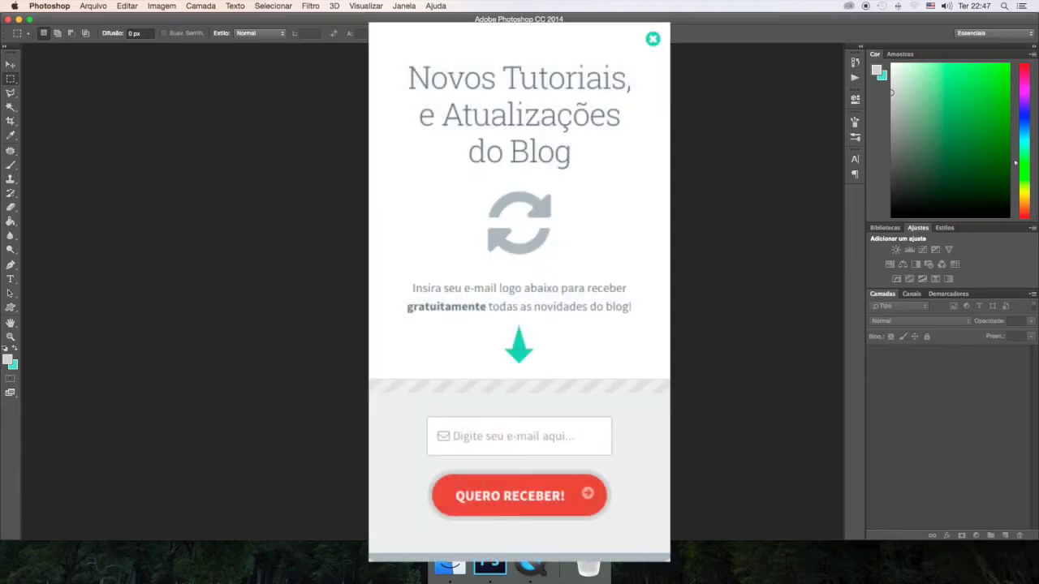
Step: Create a new 800 × 800 px document at 72 pixels/inch with a white background
{"action": "left_click", "coordinate": [103, 7]}
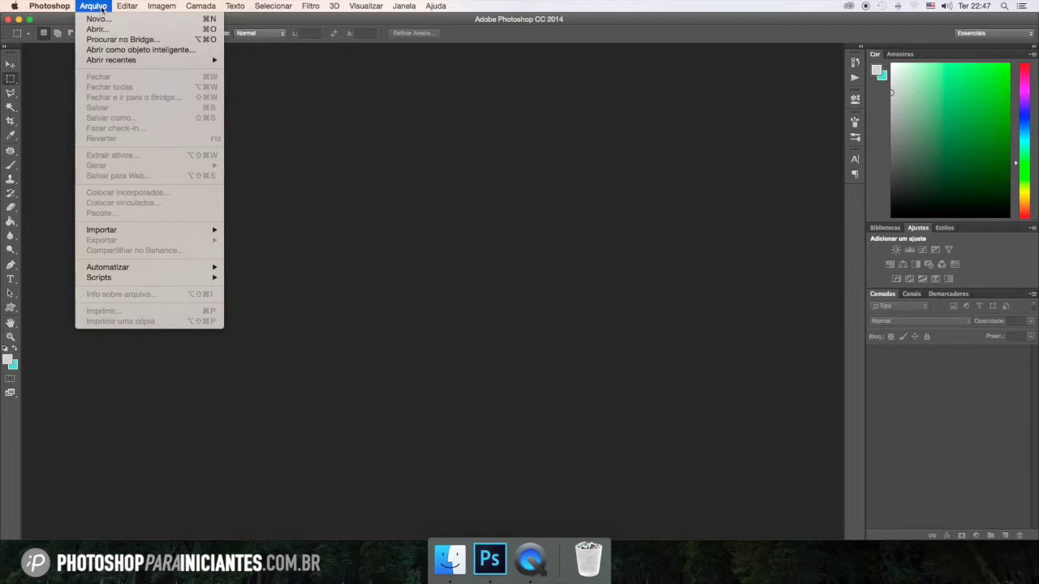
{"action": "left_click", "coordinate": [97, 19]}
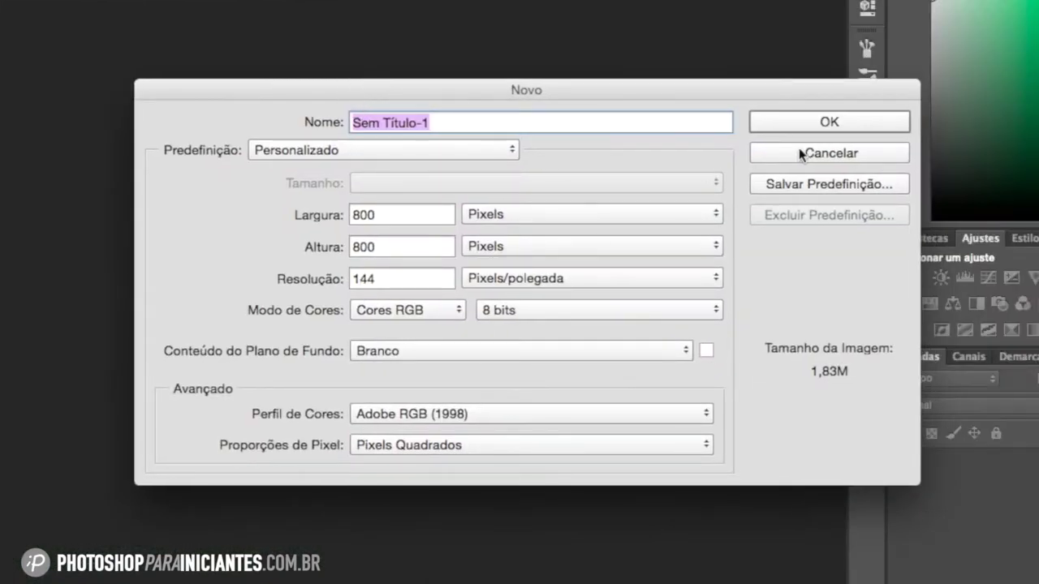
{"action": "left_click", "coordinate": [820, 122]}
{"action": "left_click_drag", "start_coordinate": [399, 278], "coordinate": [344, 283]}
{"action": "type", "text": "72"}
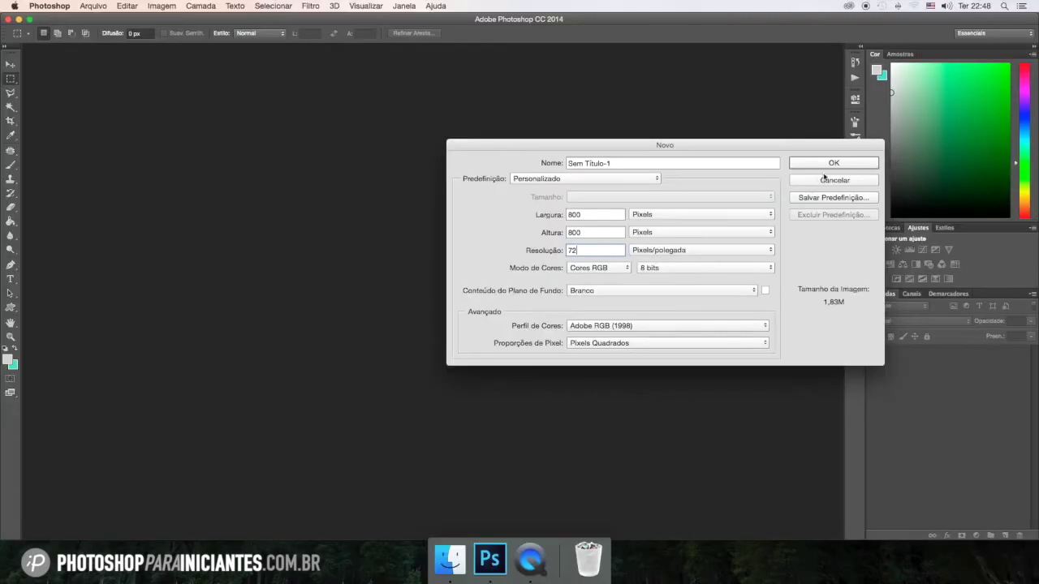
{"action": "left_click", "coordinate": [828, 122]}
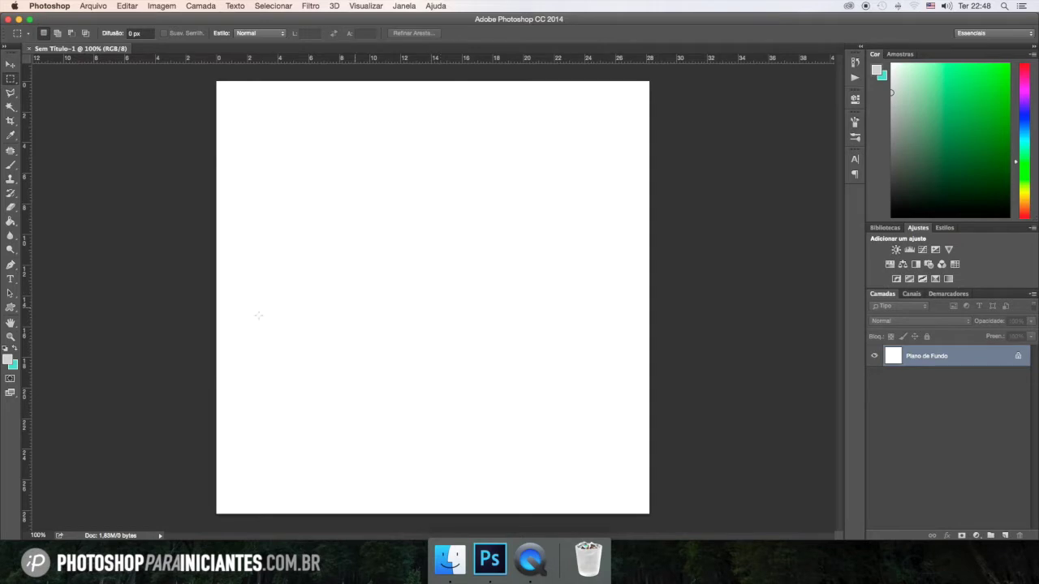
Step: Draw a trial grey rectangle across the upper canvas, then undo it
{"action": "left_click", "coordinate": [10, 308]}
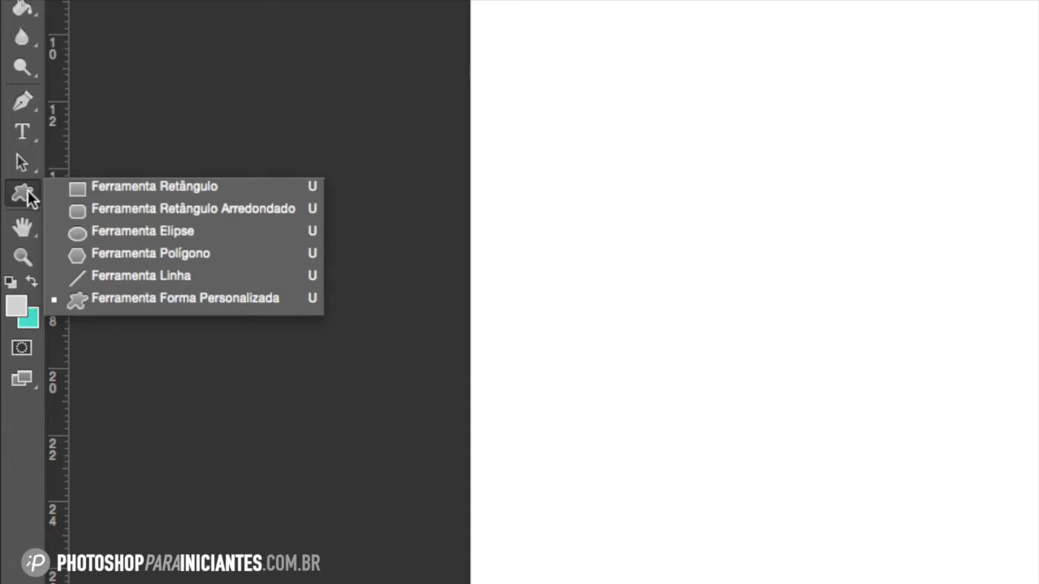
{"action": "left_click", "coordinate": [137, 197]}
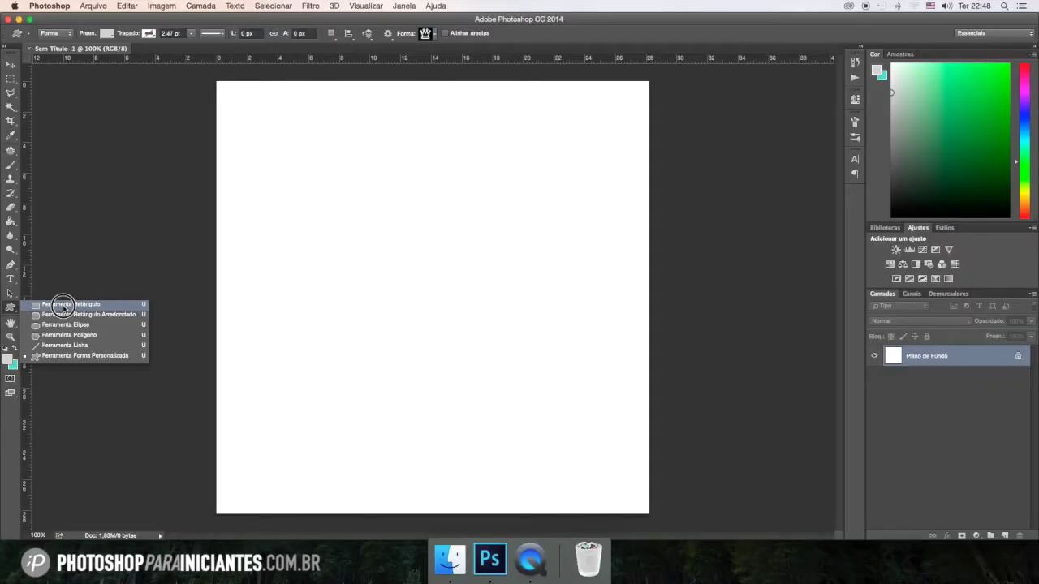
{"action": "left_click_drag", "start_coordinate": [302, 212], "coordinate": [617, 313]}
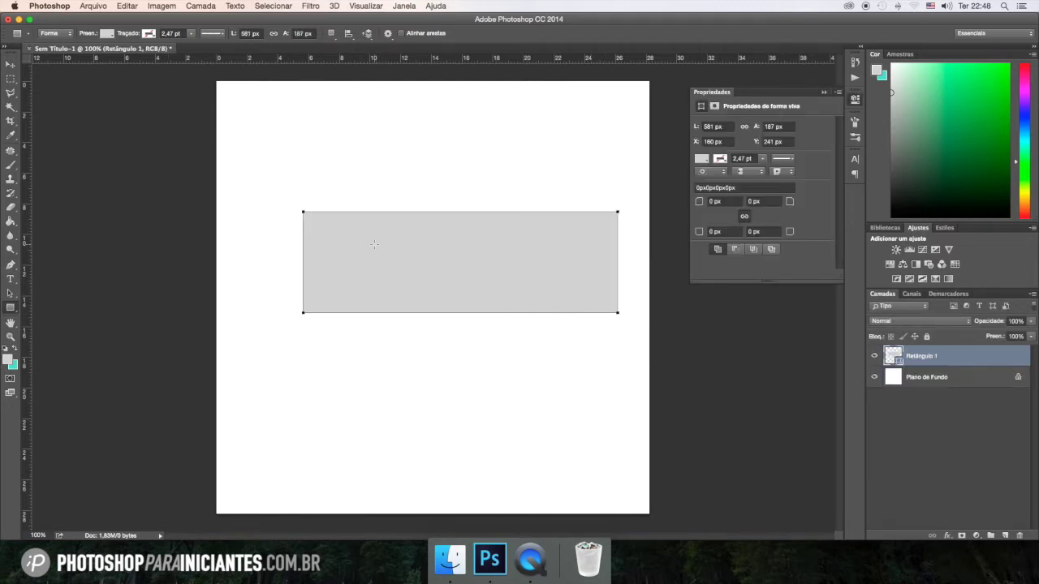
{"action": "key", "text": "ctrl+z"}
Step: Try a grey ellipse, then pick the Rounded Rectangle tool with a 15 px radius
{"action": "left_click", "coordinate": [17, 310]}
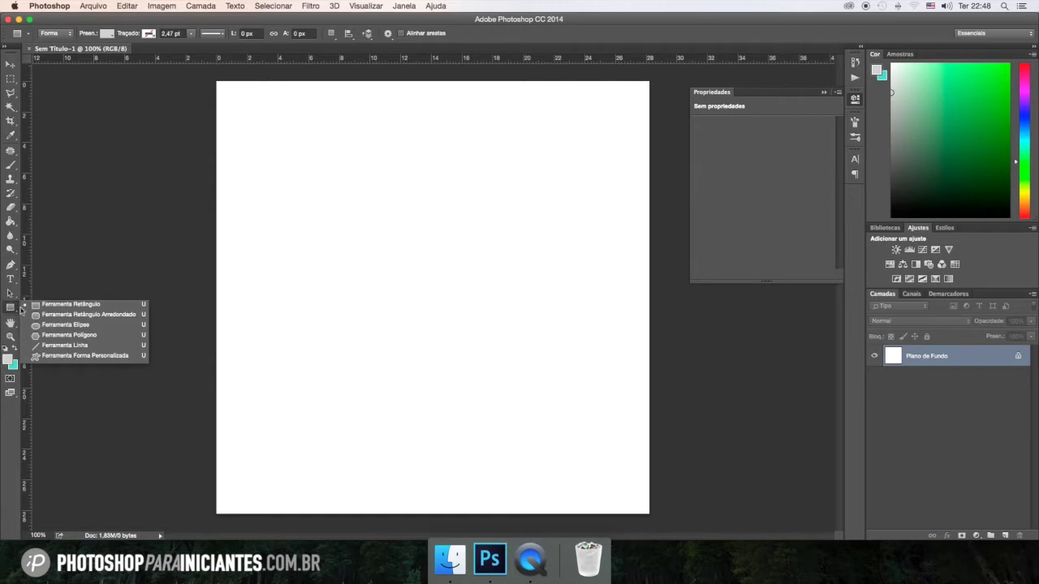
{"action": "left_click", "coordinate": [65, 325]}
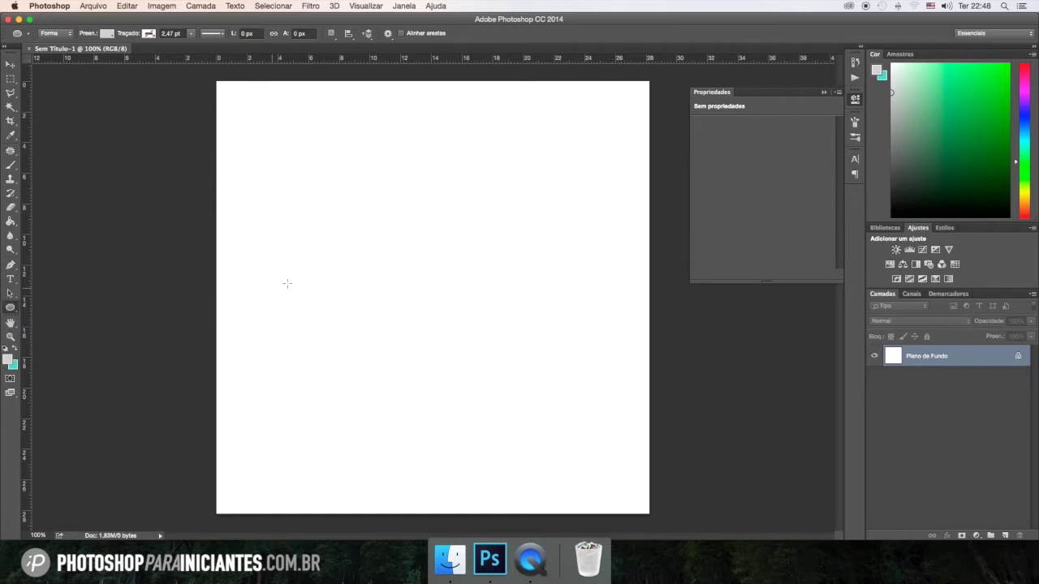
{"action": "left_click_drag", "start_coordinate": [315, 242], "coordinate": [614, 401]}
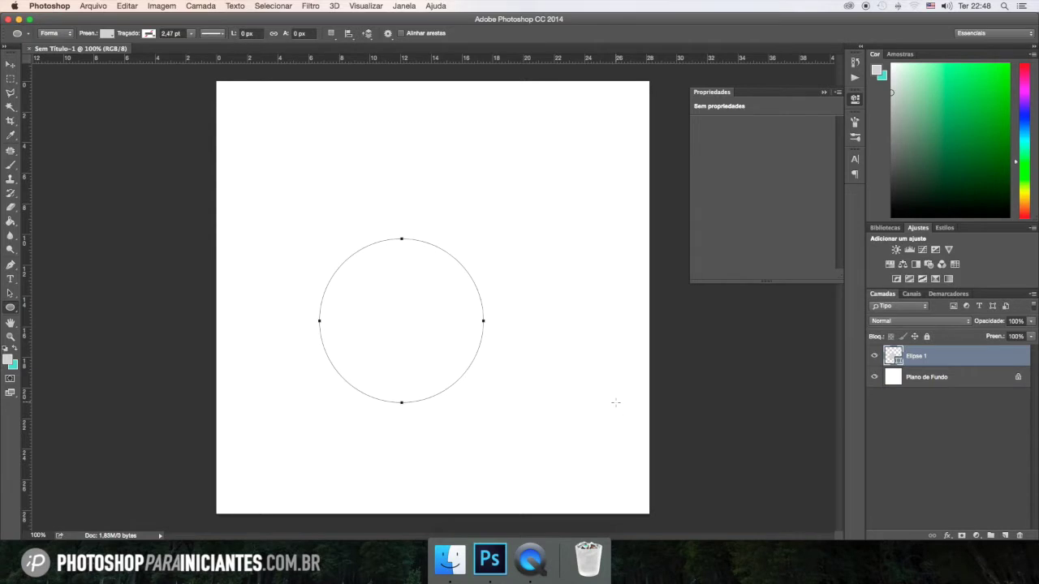
{"action": "left_click", "coordinate": [16, 69]}
{"action": "left_click_drag", "start_coordinate": [434, 318], "coordinate": [466, 271]}
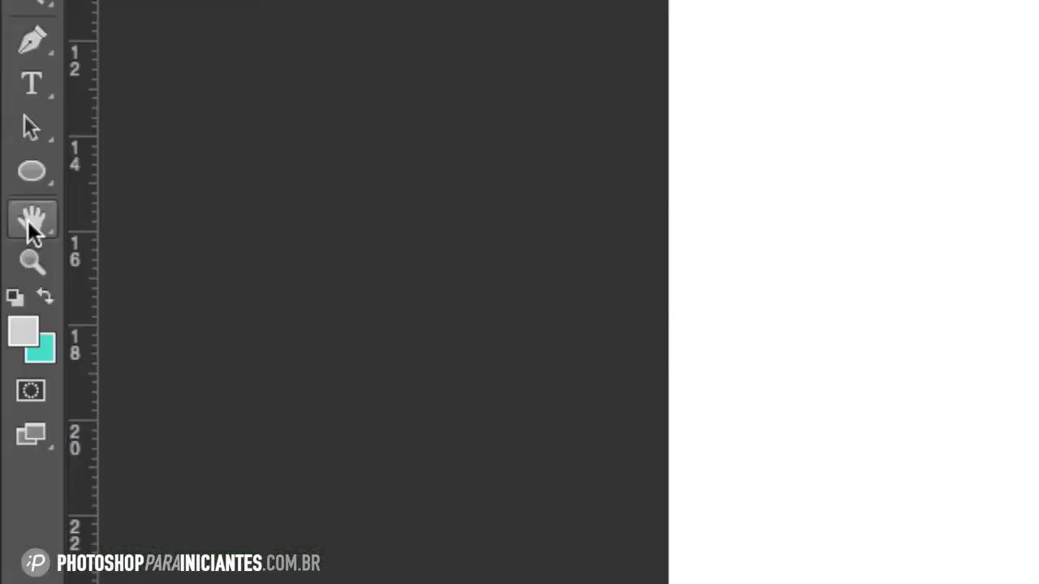
{"action": "left_click", "coordinate": [33, 174]}
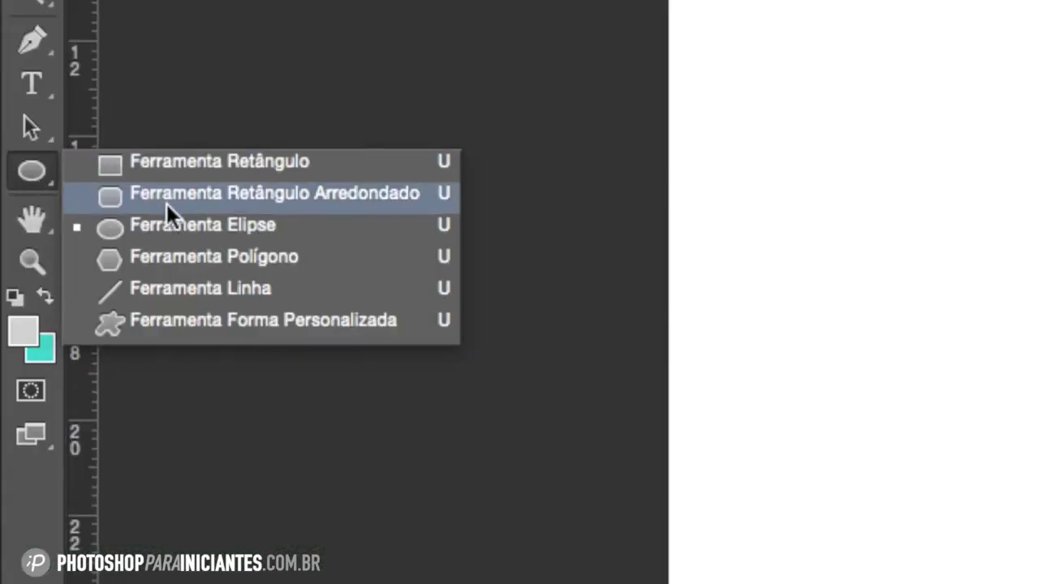
{"action": "left_click", "coordinate": [283, 203]}
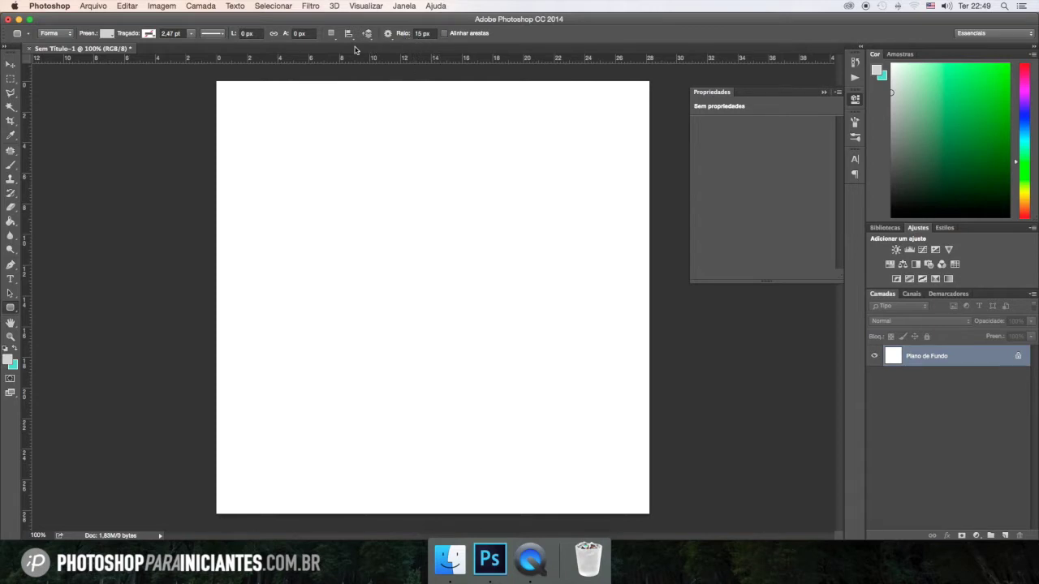
Step: Draw a 538 × 171 px grey rounded rectangle and move it to the horizontal centre
{"action": "left_click", "coordinate": [107, 33]}
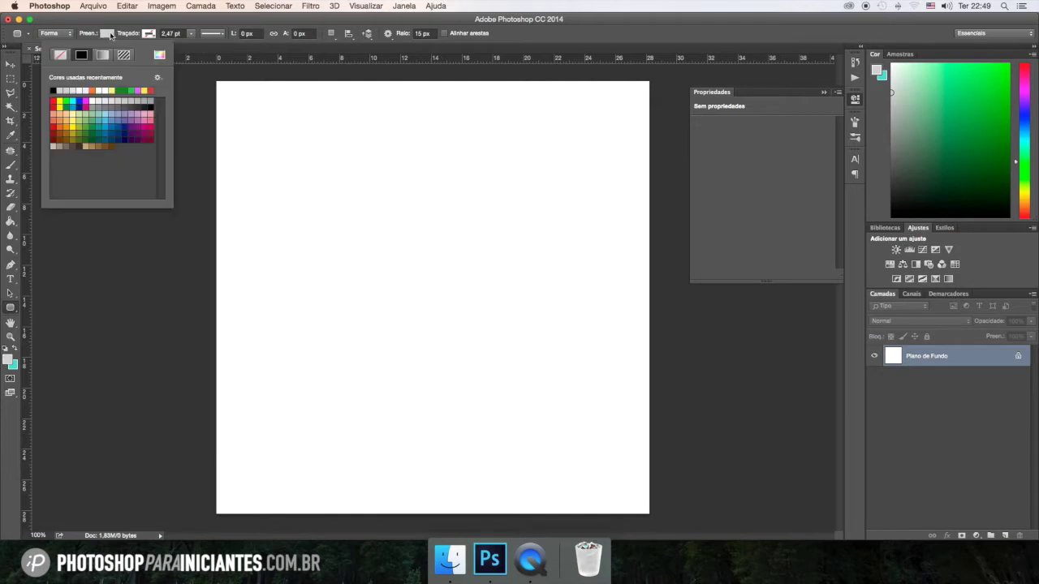
{"action": "left_click", "coordinate": [109, 34]}
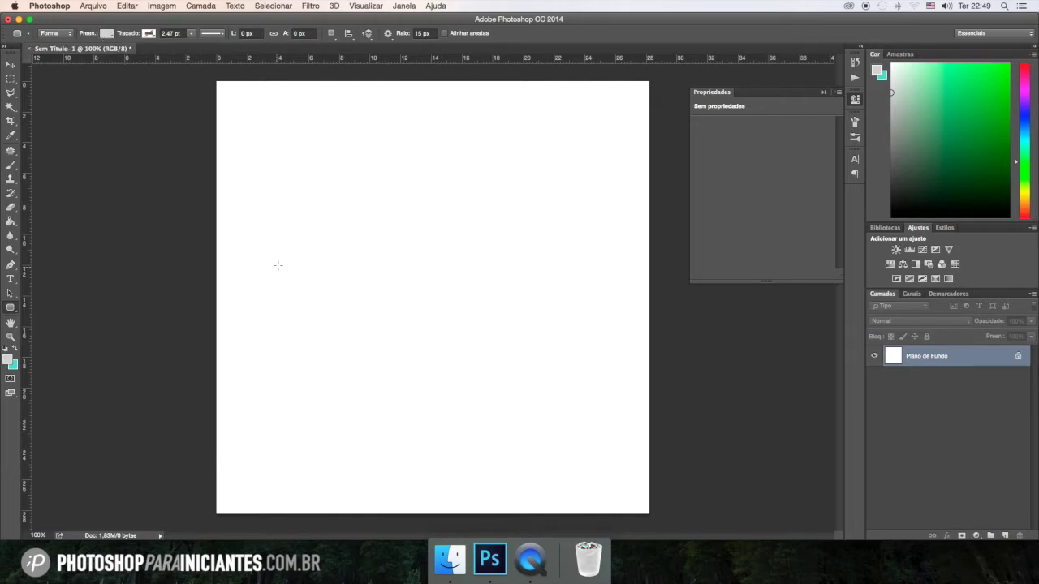
{"action": "left_click_drag", "start_coordinate": [279, 230], "coordinate": [569, 322]}
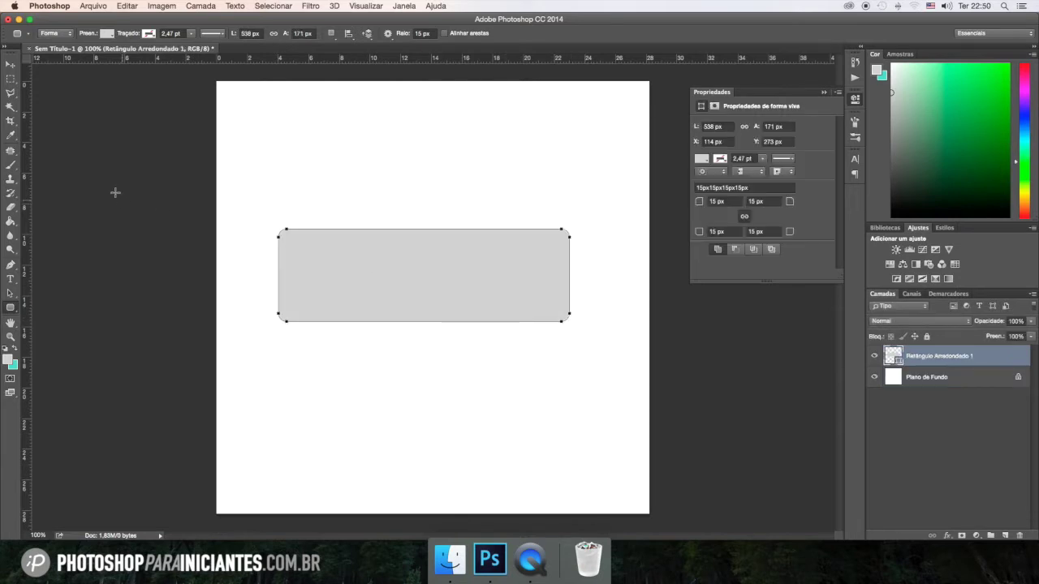
{"action": "left_click", "coordinate": [11, 65]}
{"action": "left_click_drag", "start_coordinate": [511, 291], "coordinate": [519, 312]}
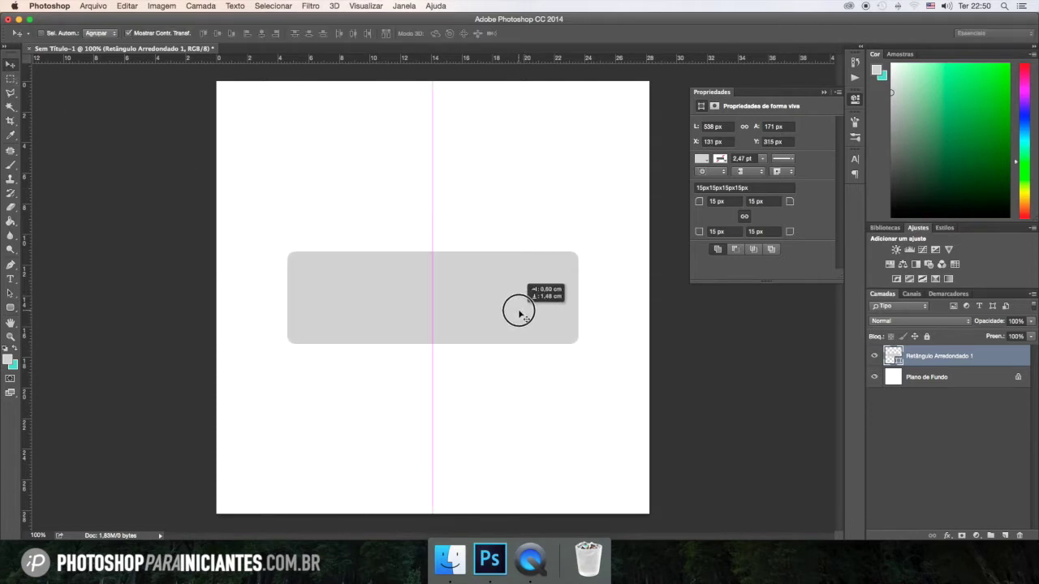
{"action": "key", "text": "m"}
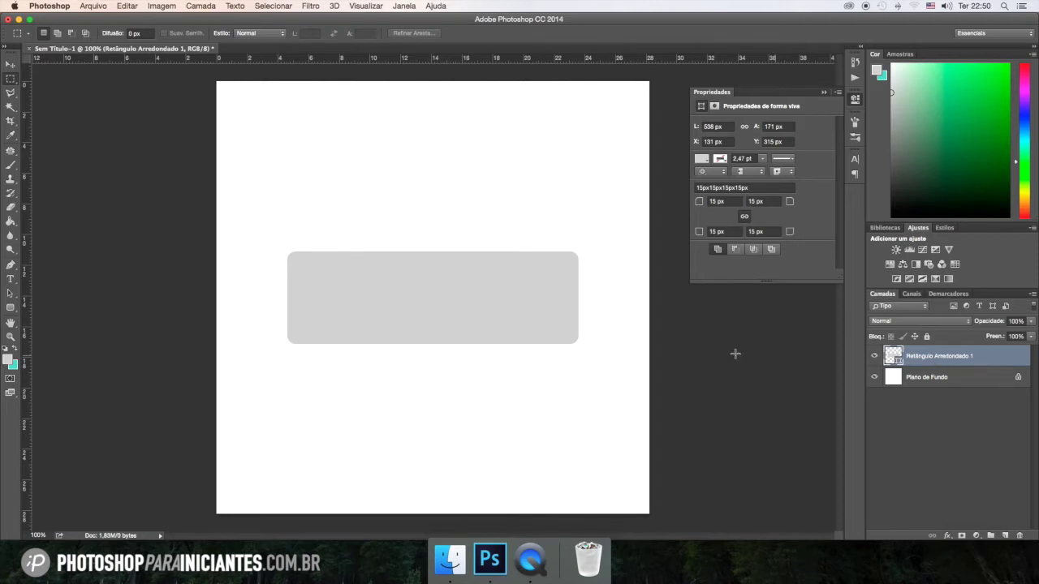
Step: Add a Gradient Overlay to the rounded rectangle with a light grey d8d8d8 start stop
{"action": "right_click", "coordinate": [938, 361]}
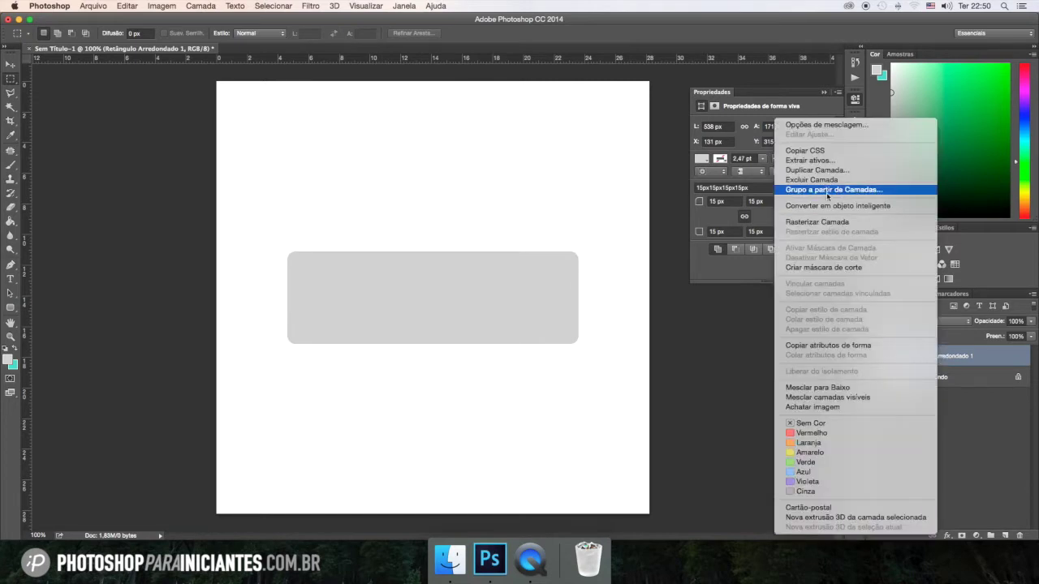
{"action": "left_click", "coordinate": [800, 125]}
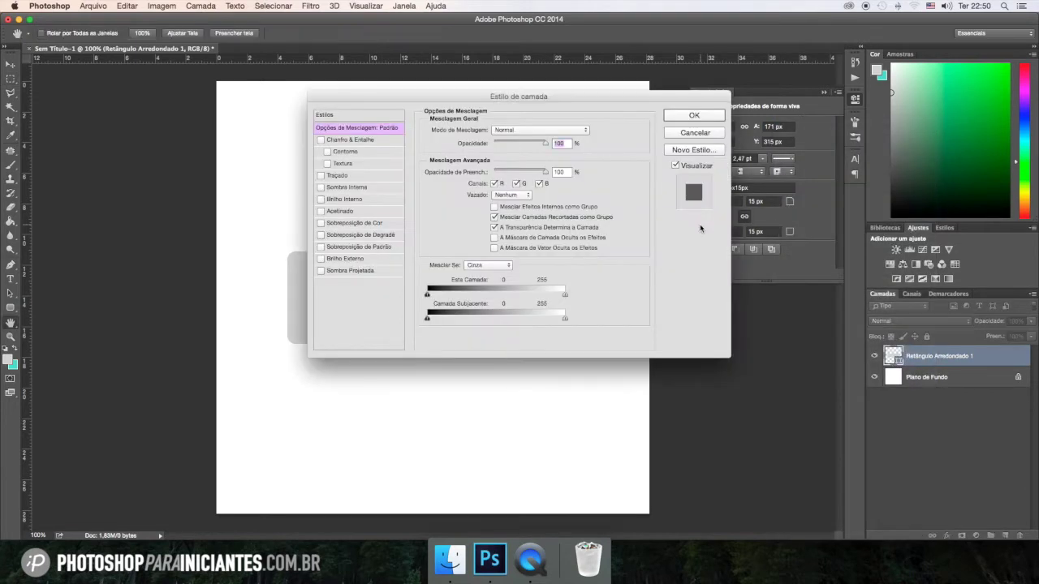
{"action": "left_click_drag", "start_coordinate": [490, 93], "coordinate": [800, 52]}
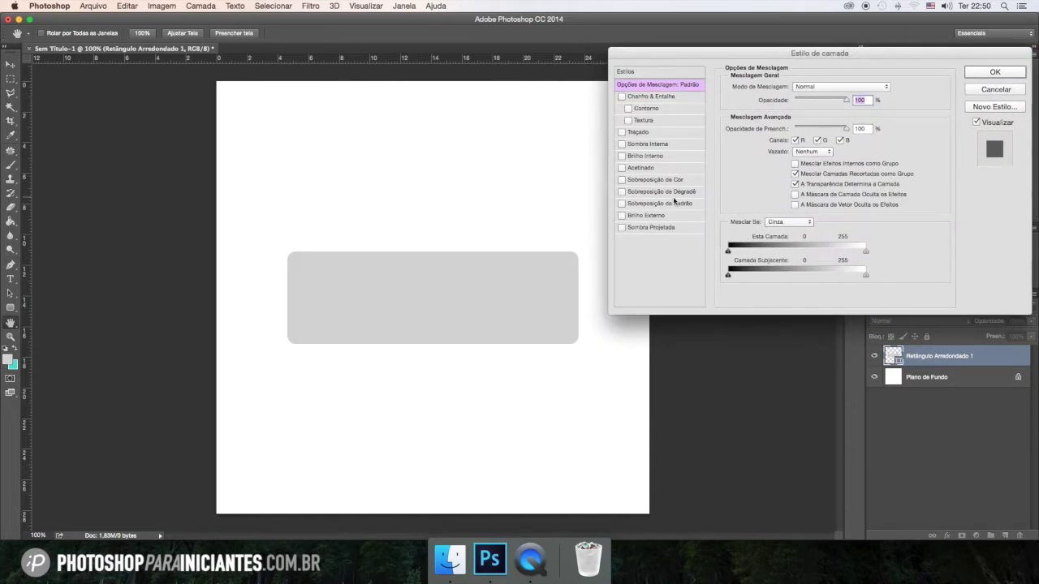
{"action": "left_click", "coordinate": [664, 193]}
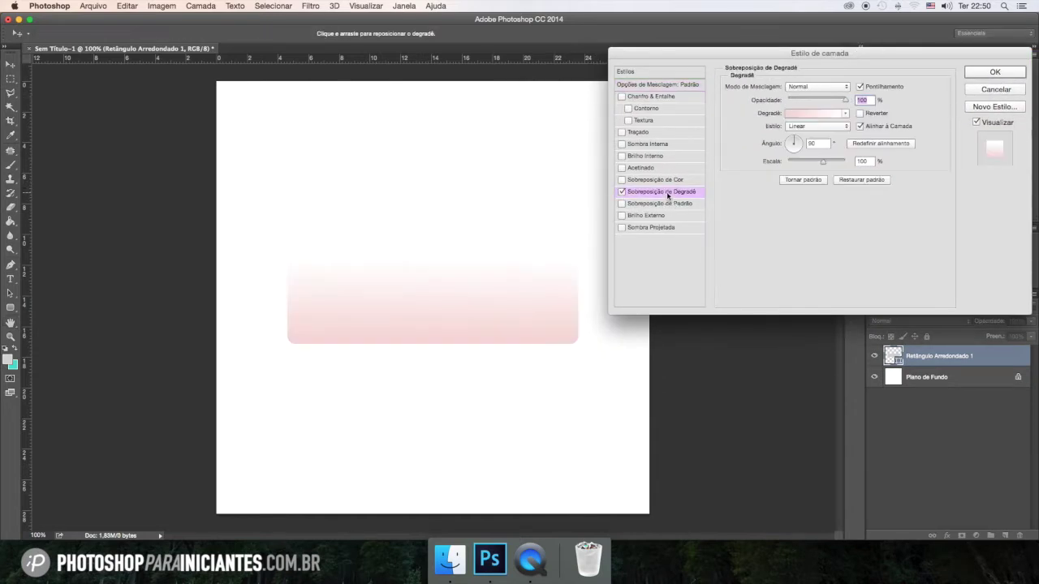
{"action": "left_click", "coordinate": [809, 116]}
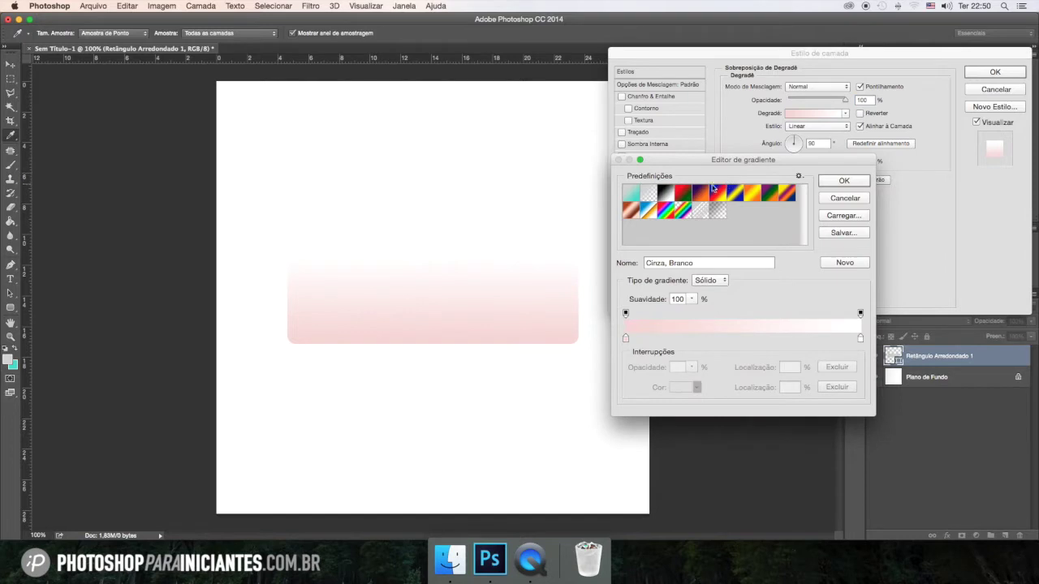
{"action": "left_click", "coordinate": [625, 339]}
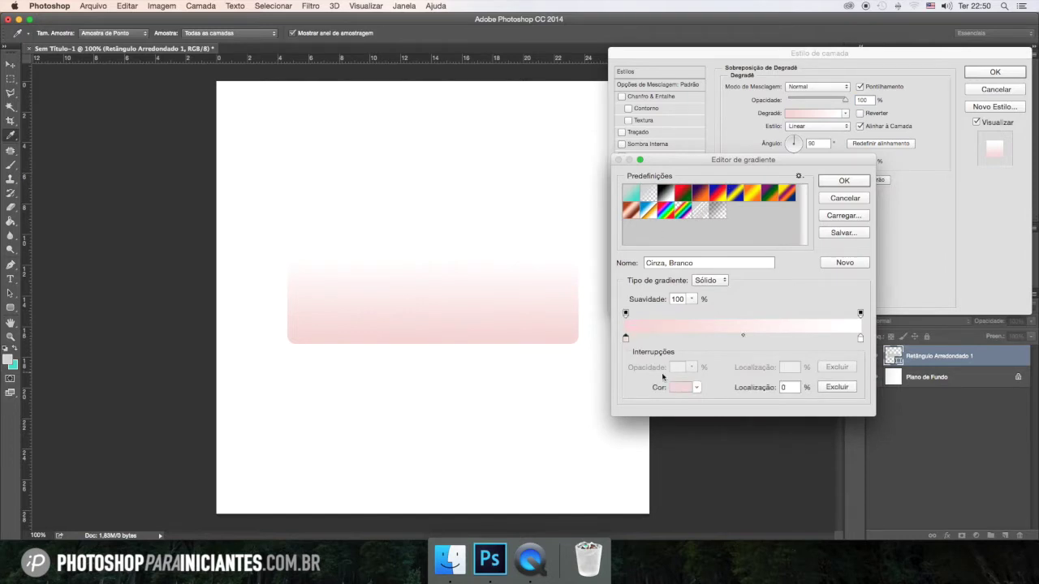
{"action": "left_click", "coordinate": [676, 390]}
{"action": "left_click_drag", "start_coordinate": [695, 271], "coordinate": [689, 265]}
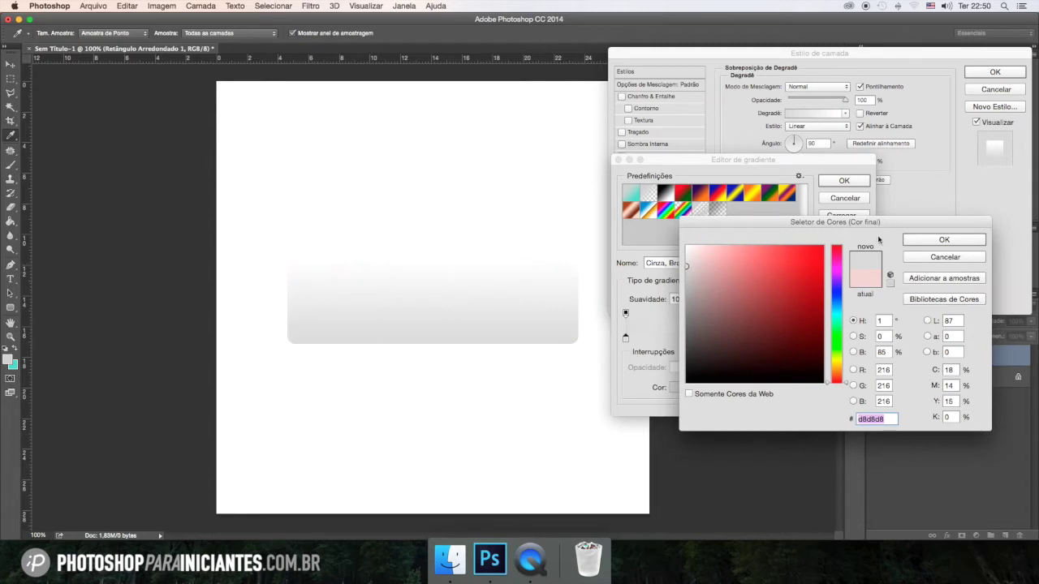
{"action": "left_click", "coordinate": [924, 242]}
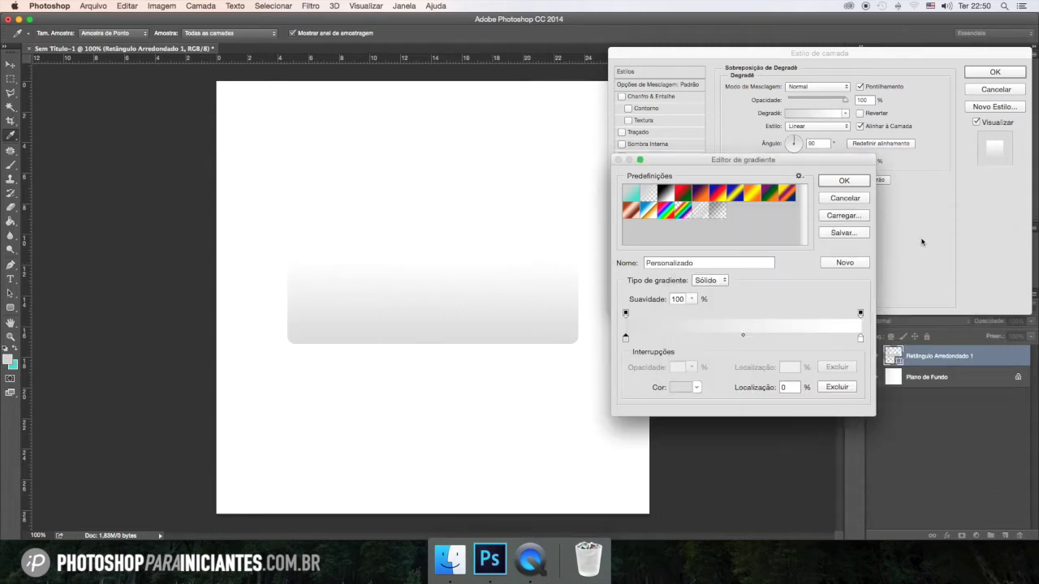
Step: Set the gradient's end stop to near-white f8f8f8 and accept the gradient
{"action": "left_click", "coordinate": [861, 338]}
{"action": "left_click", "coordinate": [673, 390]}
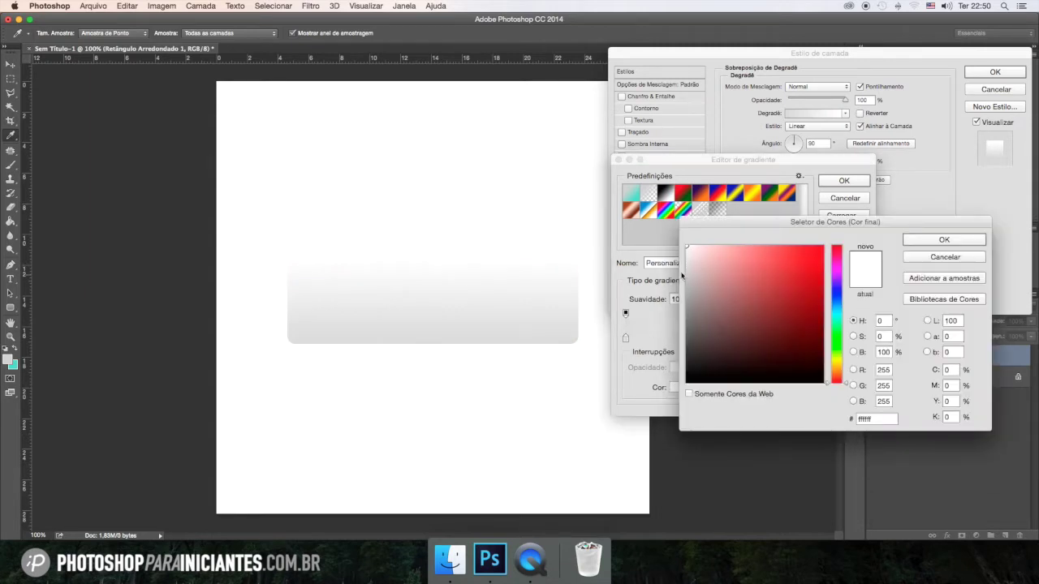
{"action": "left_click", "coordinate": [686, 251]}
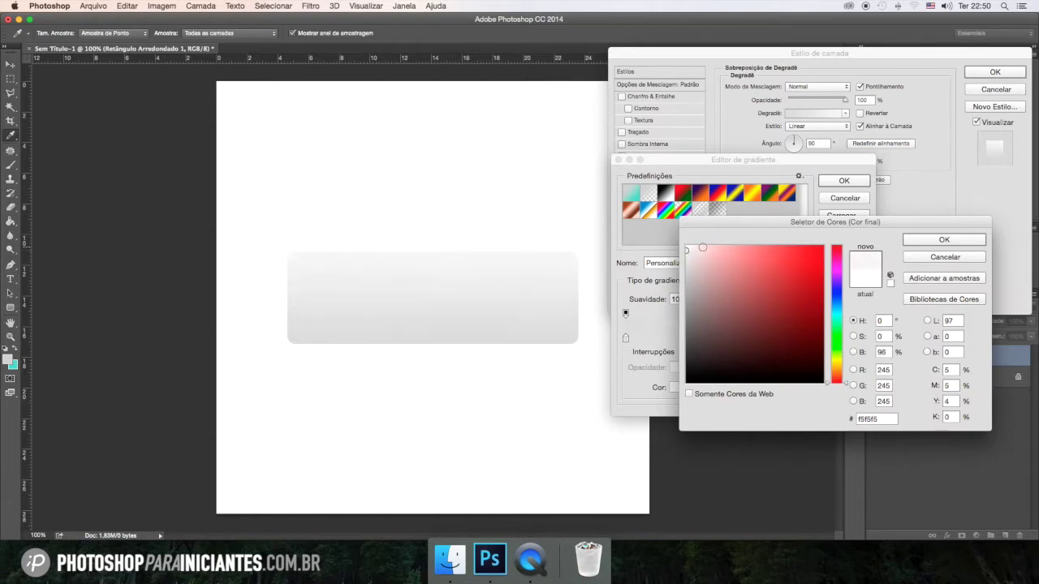
{"action": "left_click", "coordinate": [687, 250]}
{"action": "left_click", "coordinate": [686, 249]}
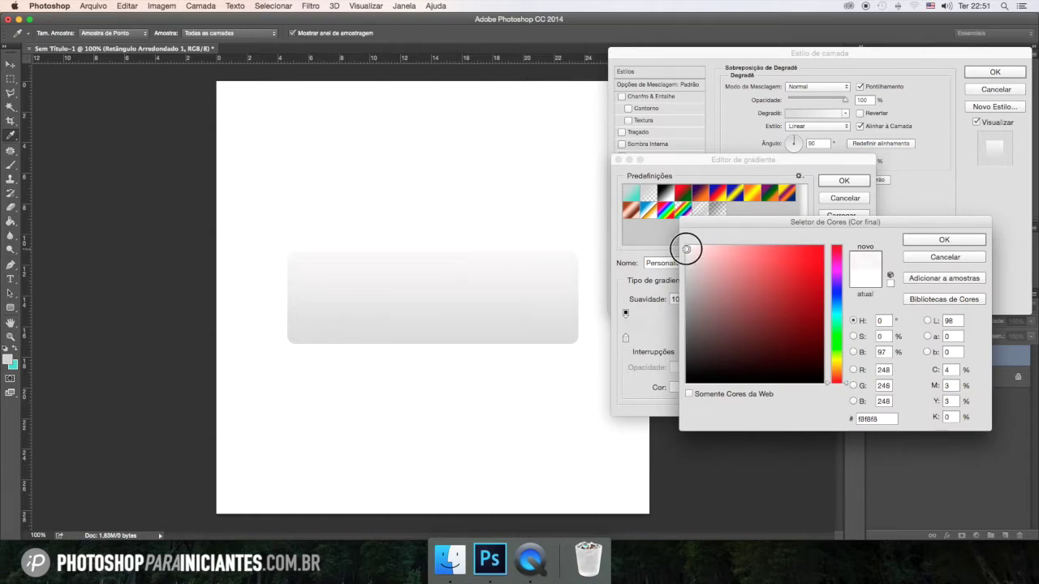
{"action": "left_click", "coordinate": [921, 243]}
{"action": "left_click", "coordinate": [838, 183]}
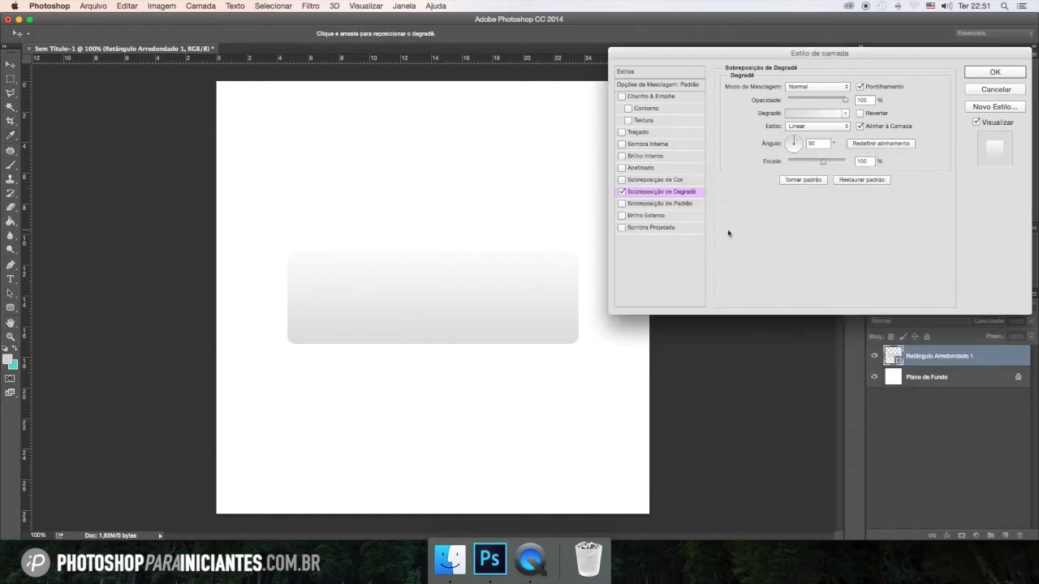
Step: Add a 20% opacity drop shadow at 135° with 6 px distance and 6 px size
{"action": "left_click", "coordinate": [675, 228]}
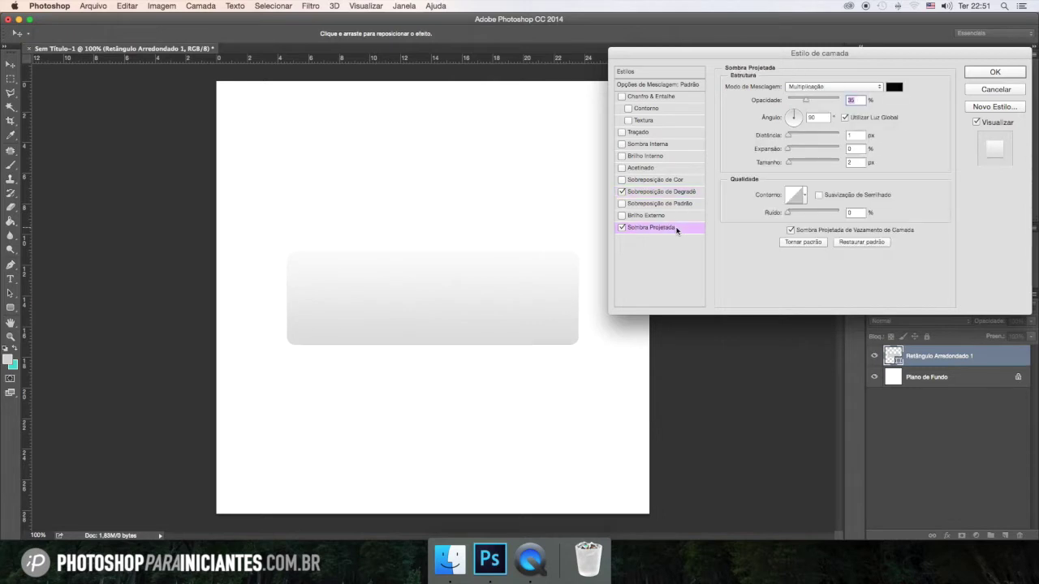
{"action": "left_click", "coordinate": [789, 115]}
{"action": "left_click_drag", "start_coordinate": [791, 138], "coordinate": [791, 162]}
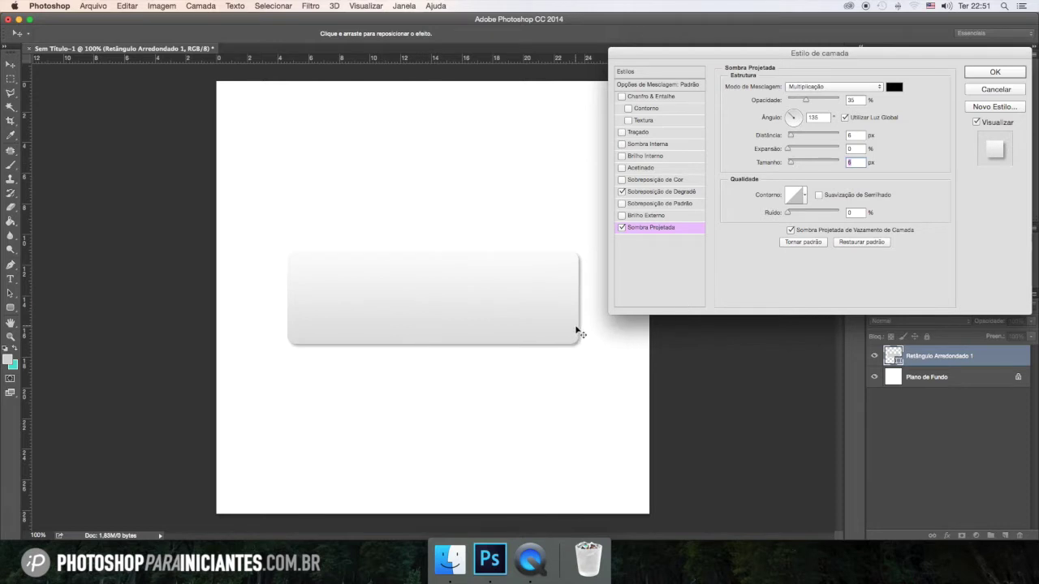
{"action": "left_click_drag", "start_coordinate": [807, 101], "coordinate": [798, 103]}
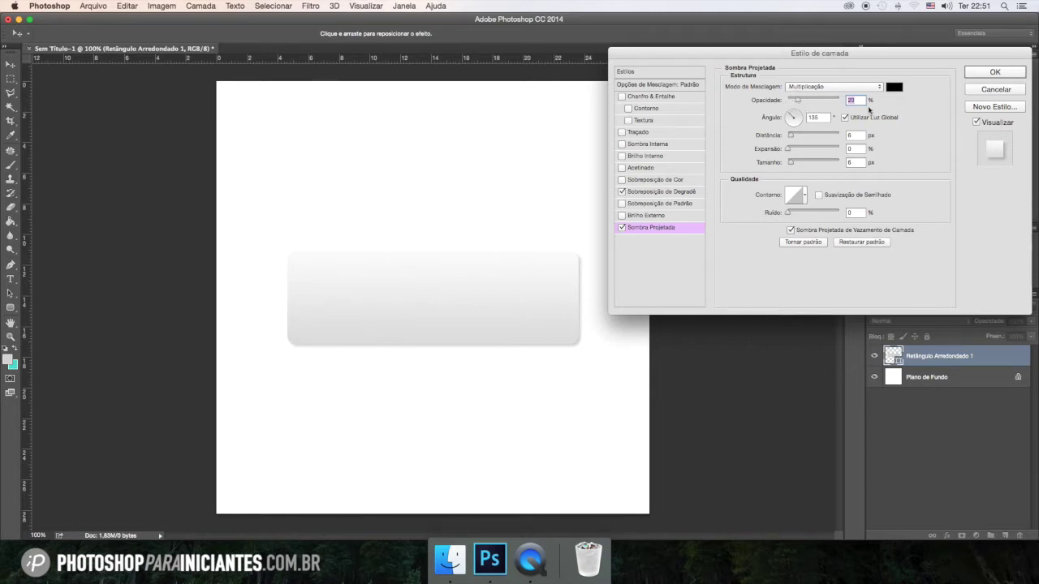
{"action": "left_click", "coordinate": [1000, 72]}
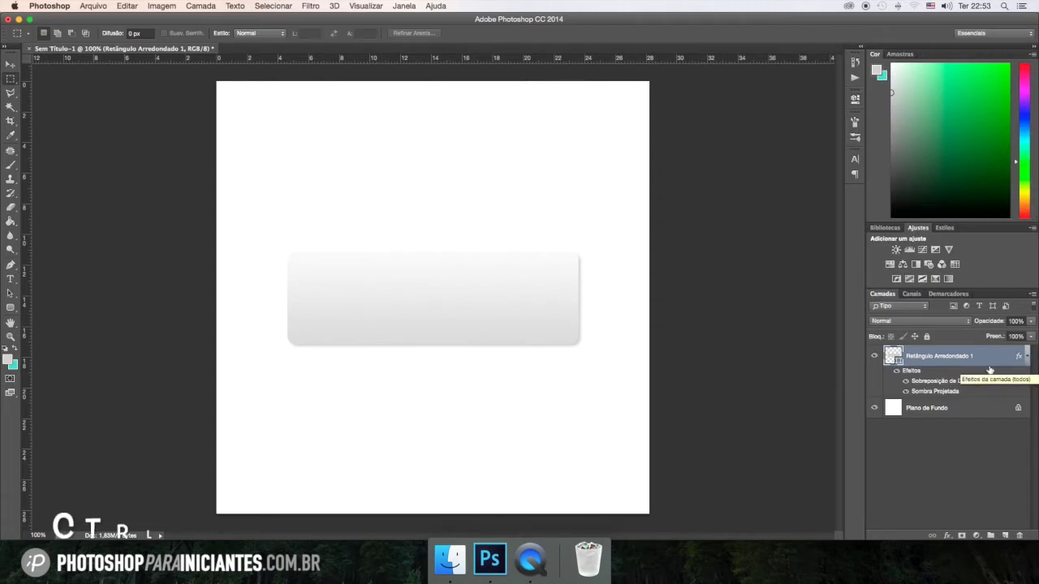
Step: Duplicate the rounded rectangle layer and shrink the copy to about 98% width, centred
{"action": "key", "text": "ctrl+j"}
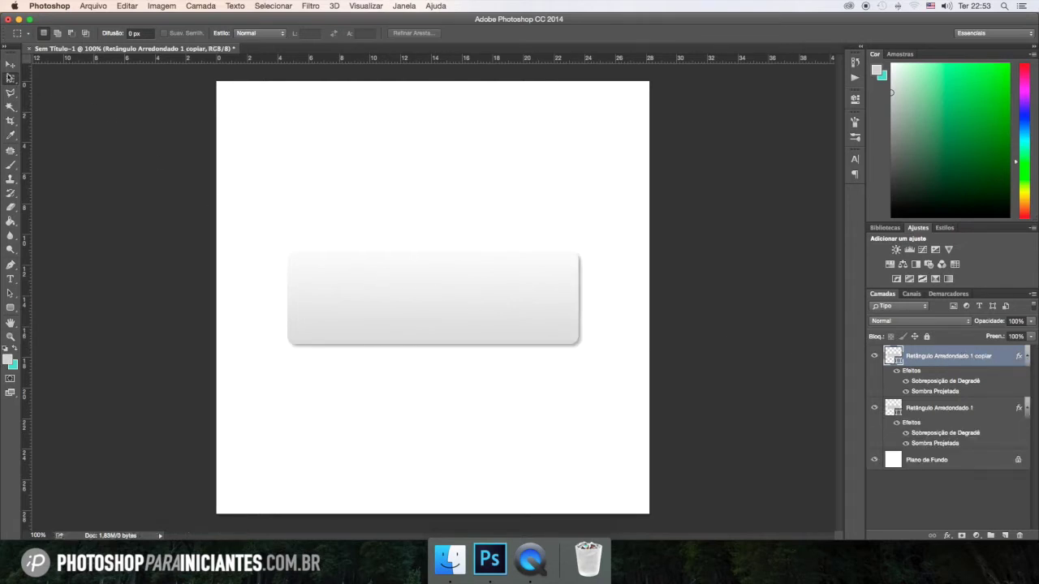
{"action": "left_click", "coordinate": [10, 64]}
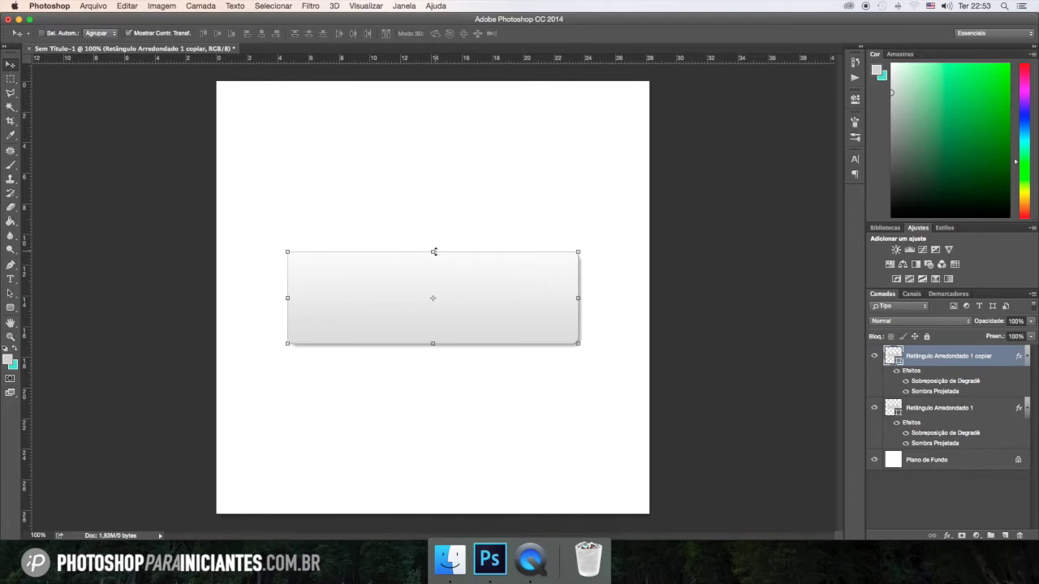
{"action": "left_click", "coordinate": [434, 251]}
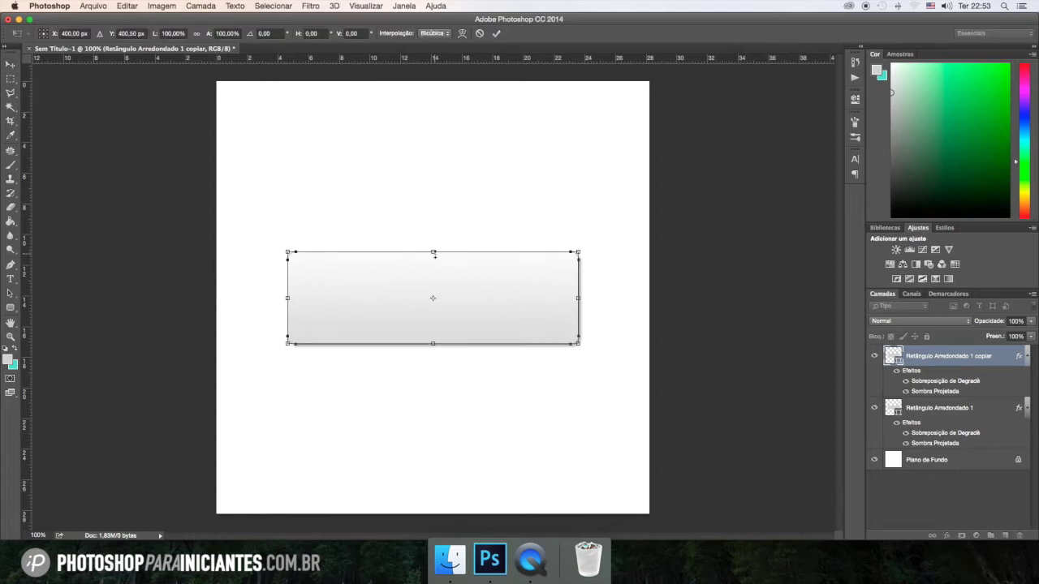
{"action": "key", "text": "ctrl+plus"}
{"action": "left_click_drag", "start_coordinate": [435, 258], "coordinate": [431, 256]}
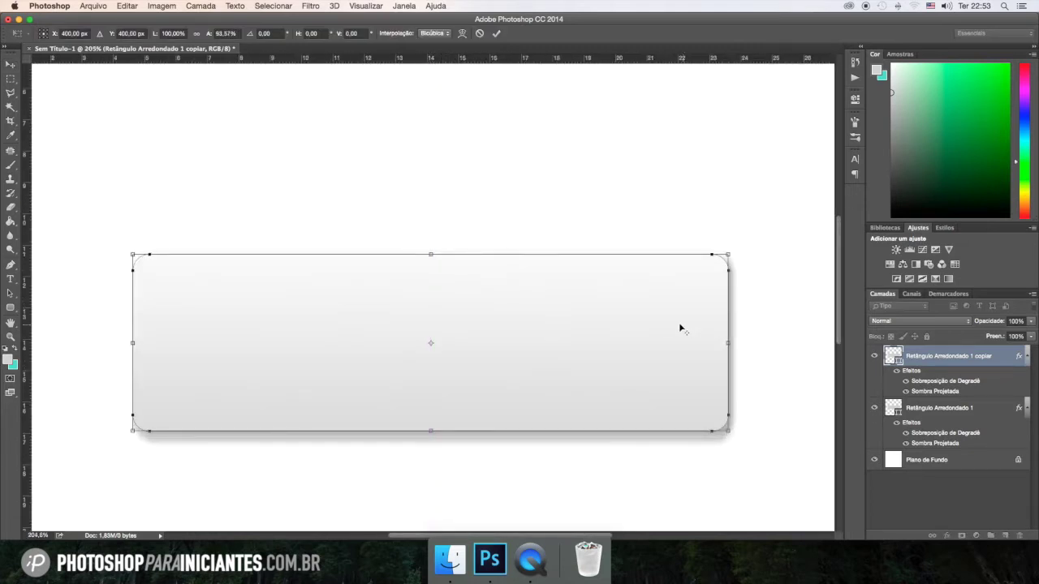
{"action": "left_click_drag", "start_coordinate": [727, 342], "coordinate": [722, 344]}
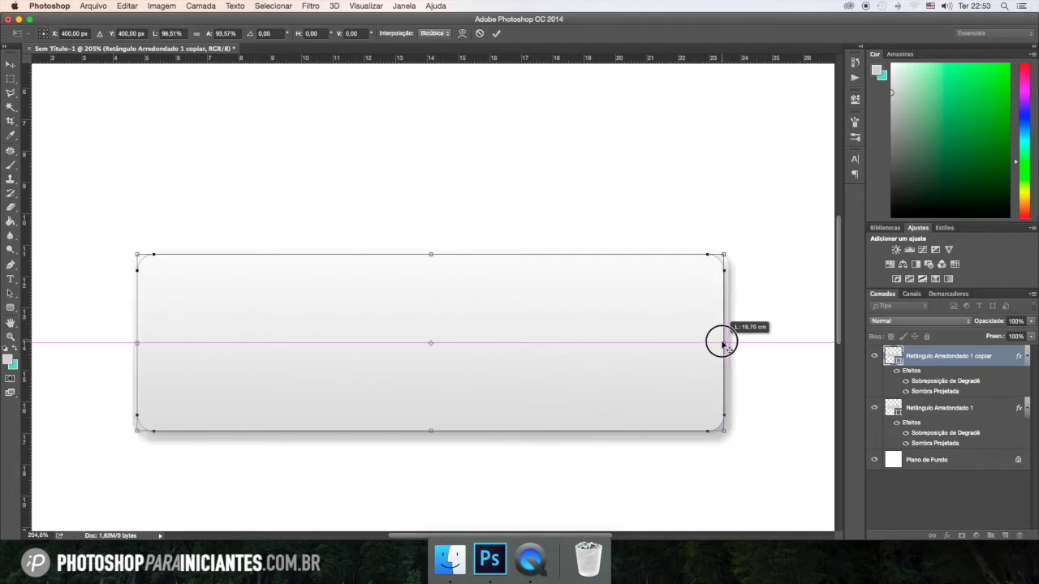
{"action": "left_click_drag", "start_coordinate": [722, 345], "coordinate": [721, 344]}
{"action": "key", "text": "Return"}
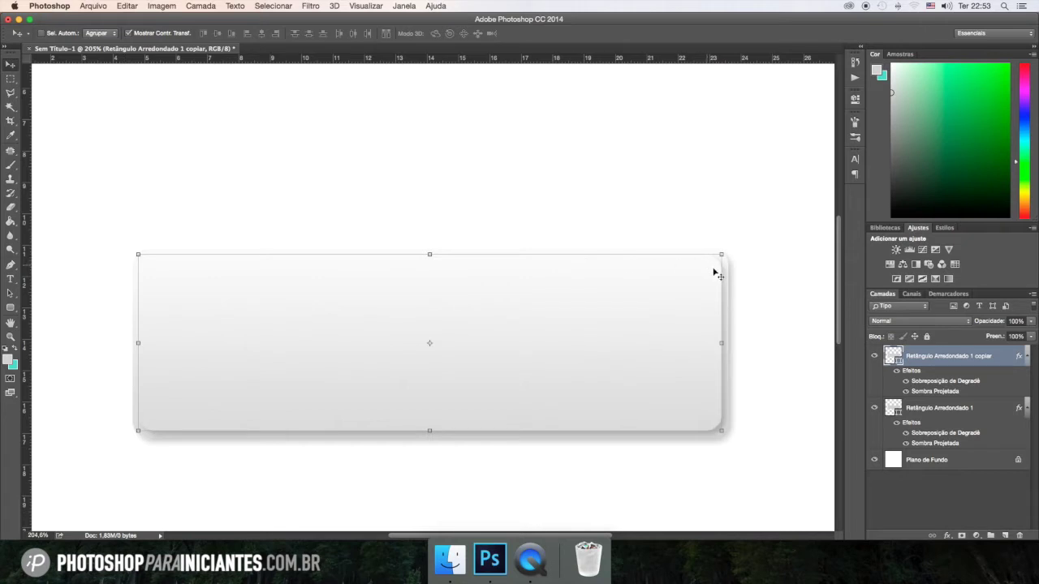
Step: Remove the copy's drop shadow and open its gradient overlay for editing
{"action": "right_click", "coordinate": [951, 357]}
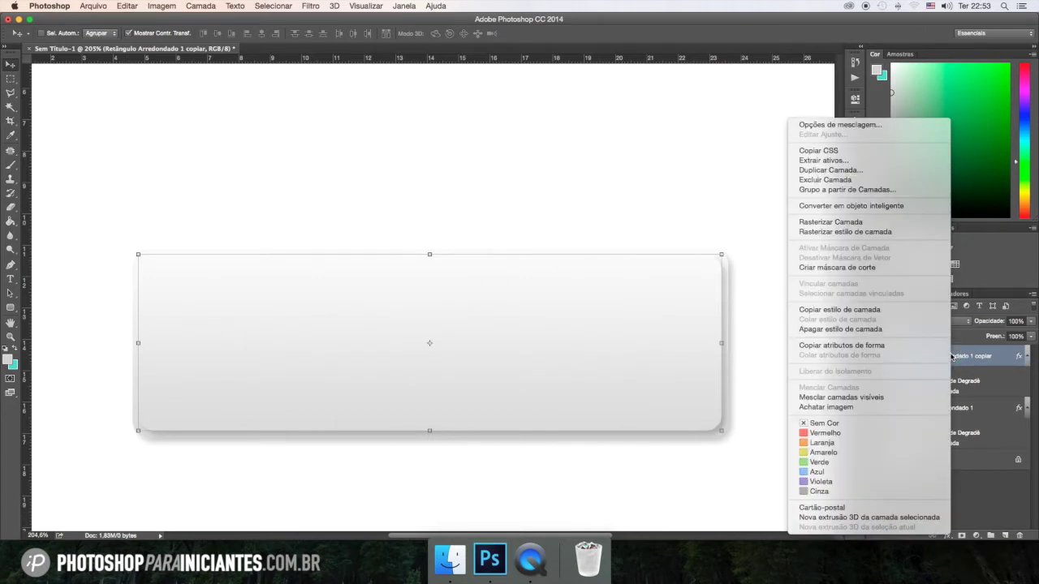
{"action": "left_click", "coordinate": [805, 126]}
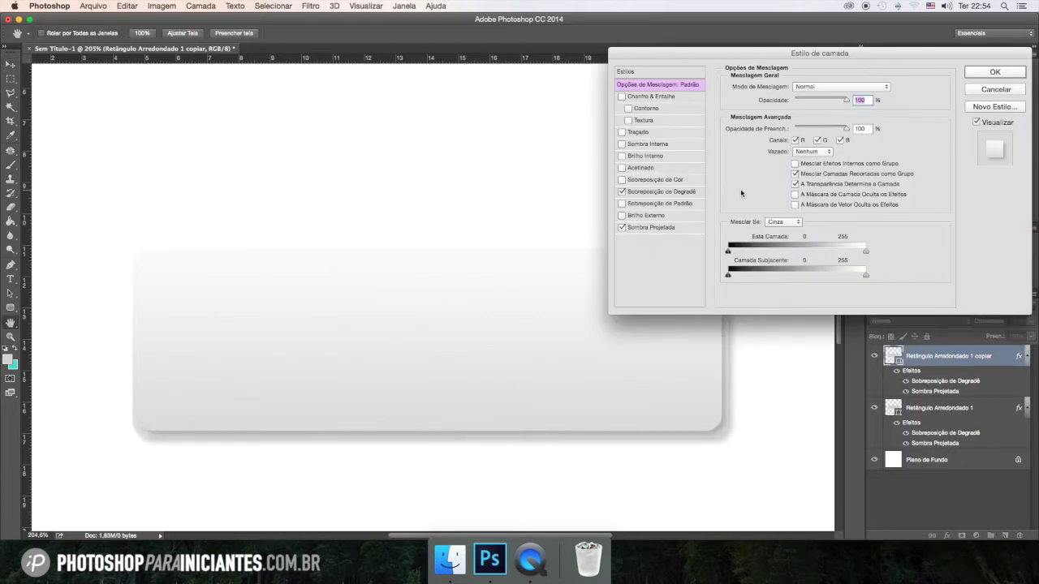
{"action": "left_click", "coordinate": [622, 229]}
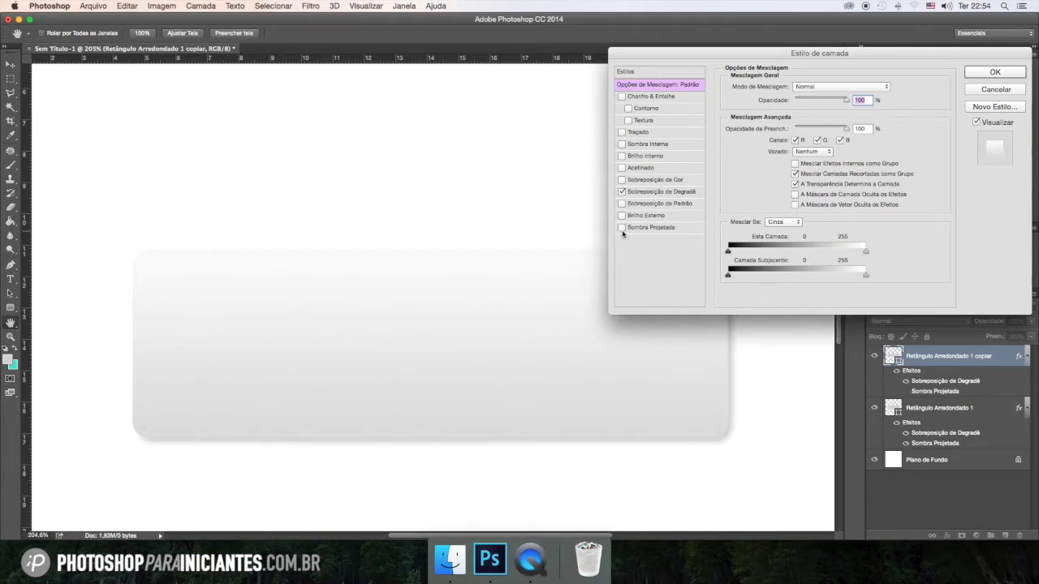
{"action": "left_click", "coordinate": [655, 192]}
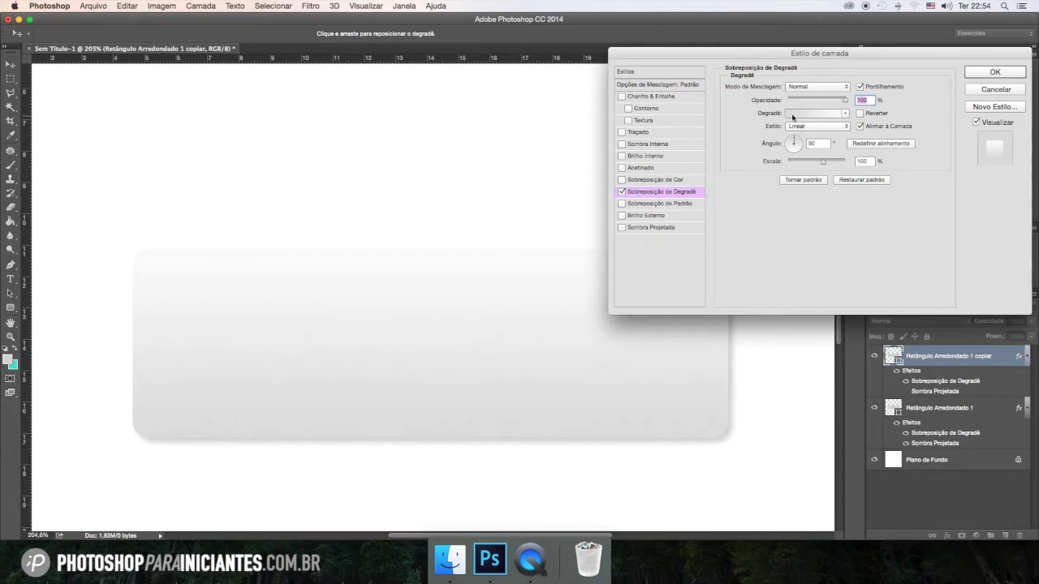
{"action": "left_click", "coordinate": [795, 114]}
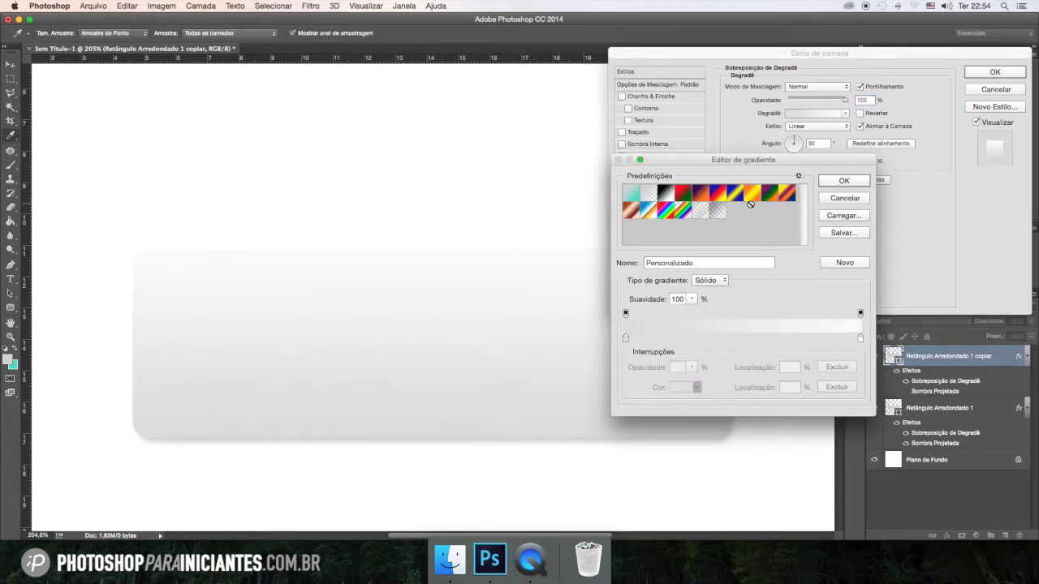
Step: Set the gradient's start stop to a pale yellow
{"action": "left_click", "coordinate": [626, 338]}
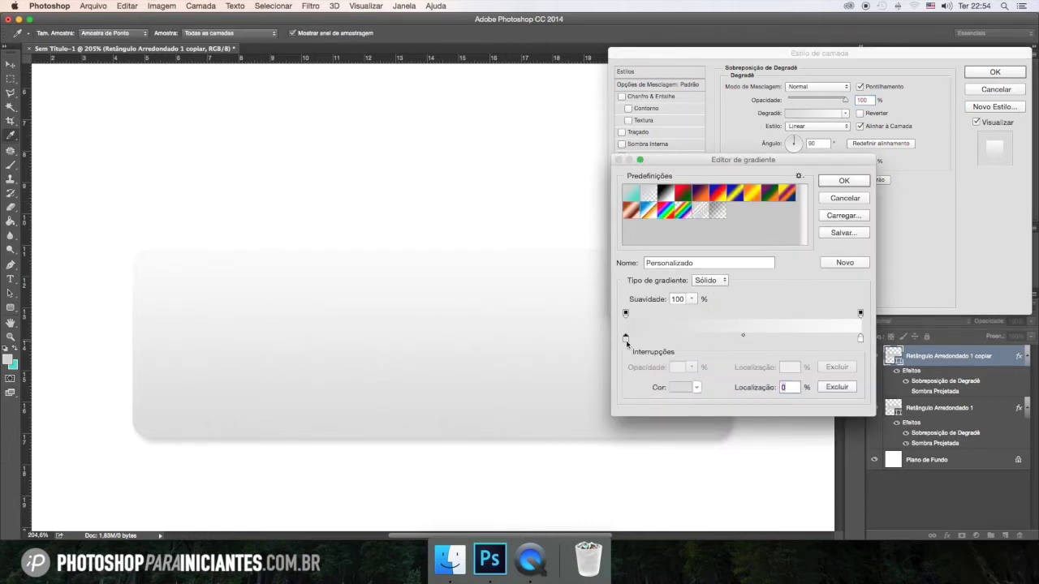
{"action": "left_click", "coordinate": [680, 387]}
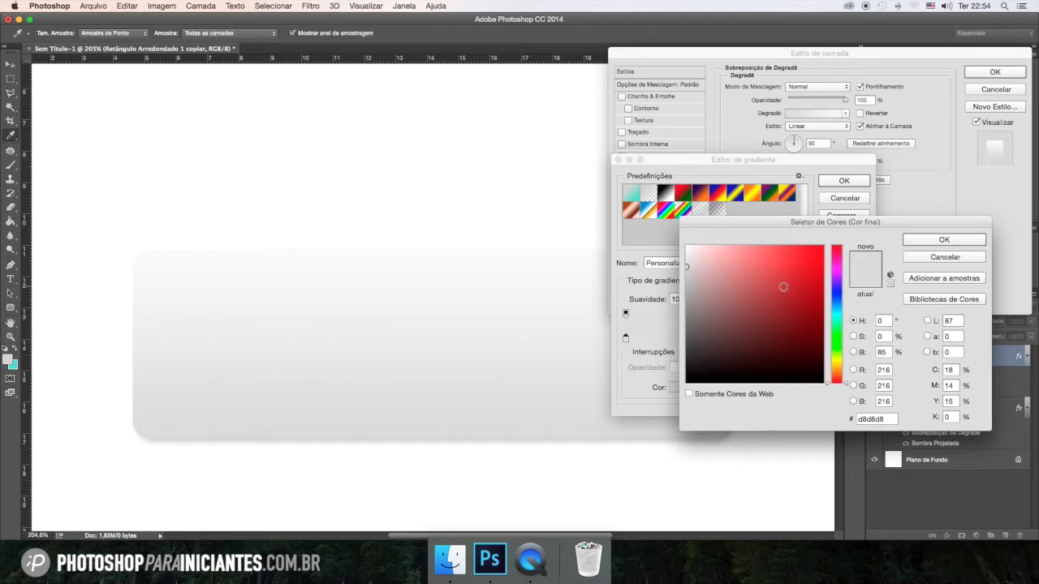
{"action": "left_click", "coordinate": [841, 363]}
{"action": "left_click", "coordinate": [732, 254]}
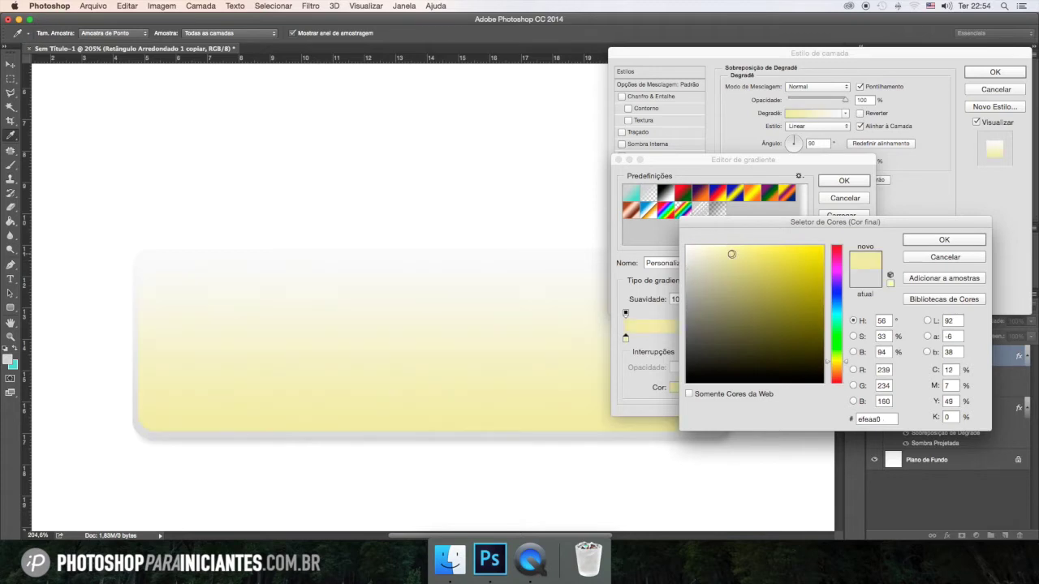
{"action": "left_click", "coordinate": [903, 239]}
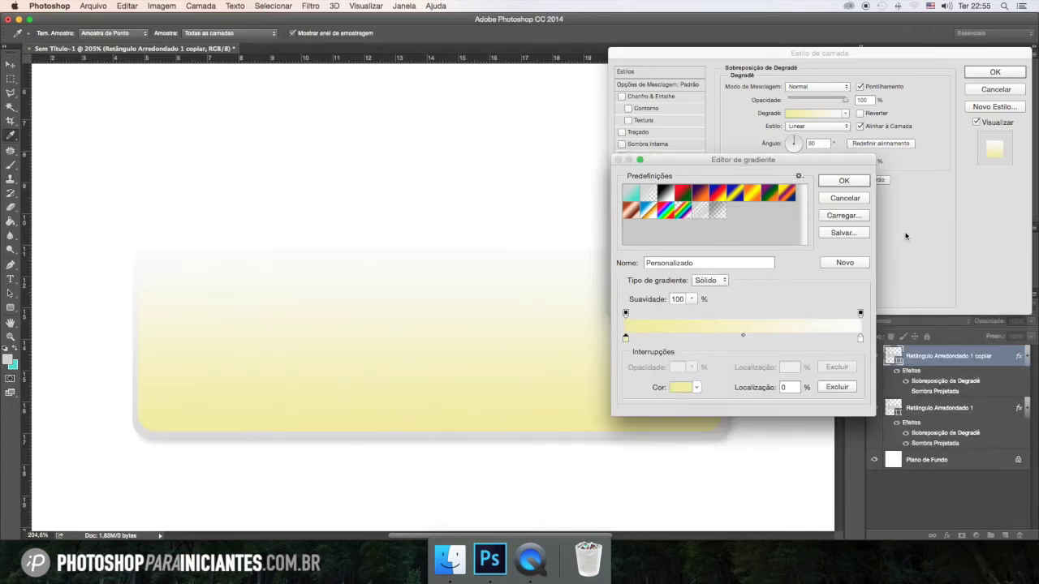
Step: Set the end stop to a brighter yellow #fcfd80 and confirm the gradient
{"action": "left_click", "coordinate": [861, 338]}
{"action": "left_click", "coordinate": [686, 388]}
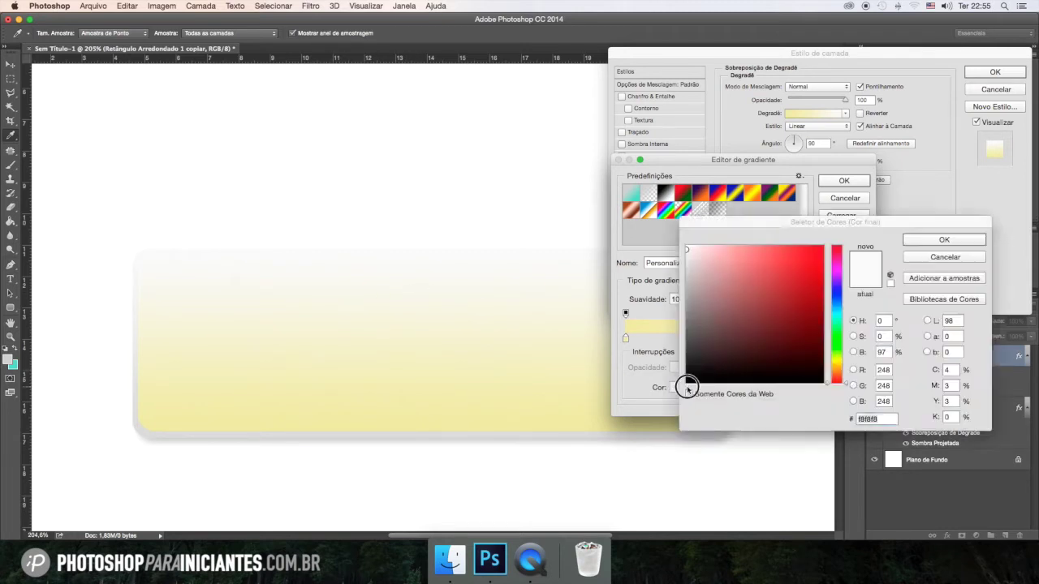
{"action": "left_click", "coordinate": [836, 360]}
{"action": "left_click", "coordinate": [735, 249]}
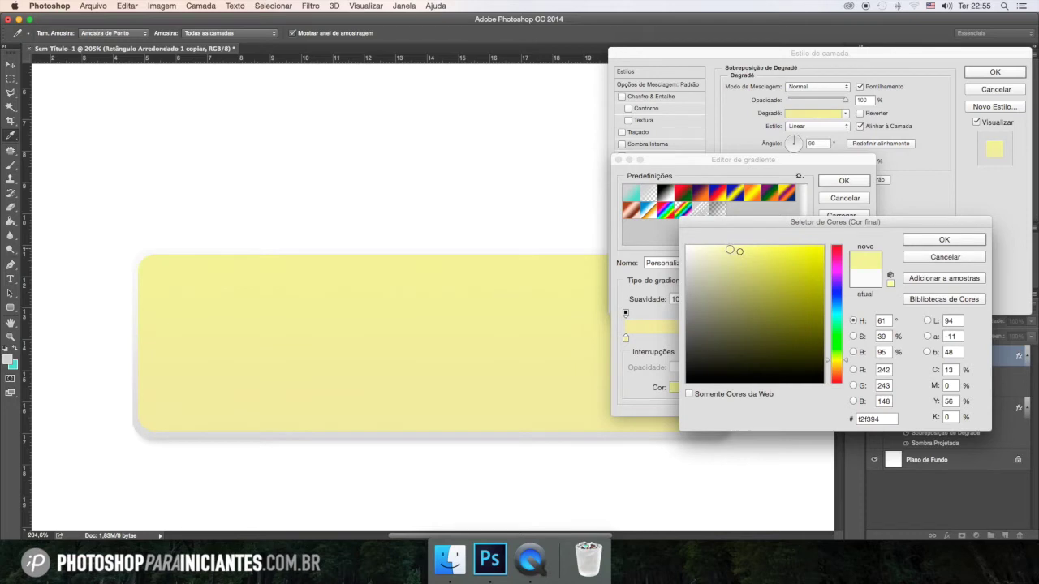
{"action": "left_click_drag", "start_coordinate": [736, 248], "coordinate": [754, 247]}
{"action": "left_click", "coordinate": [923, 242]}
{"action": "left_click", "coordinate": [845, 182]}
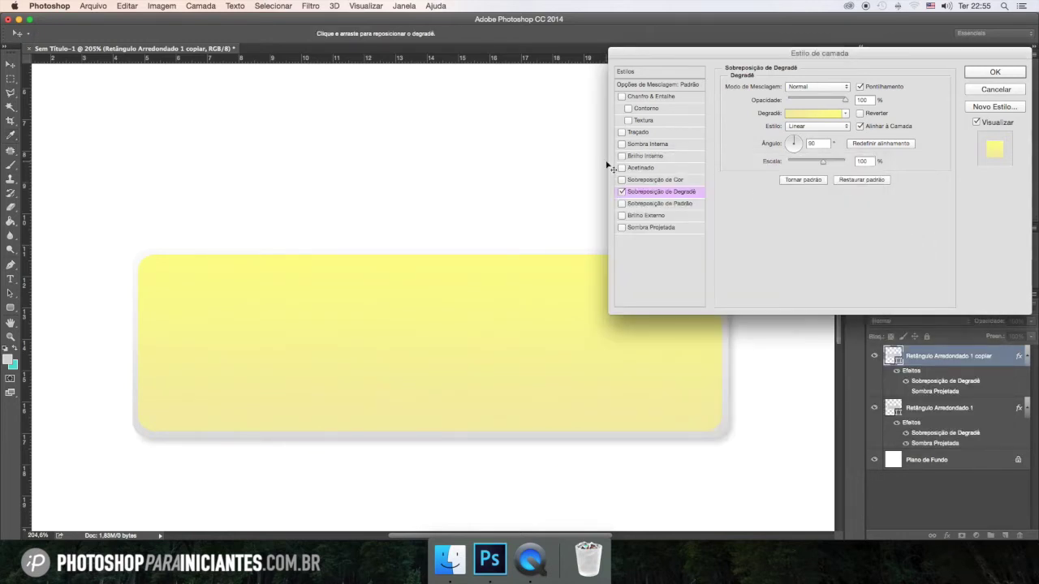
Step: Add an inner shadow to the yellow copy with no offset and about 24 px size
{"action": "left_click", "coordinate": [623, 144]}
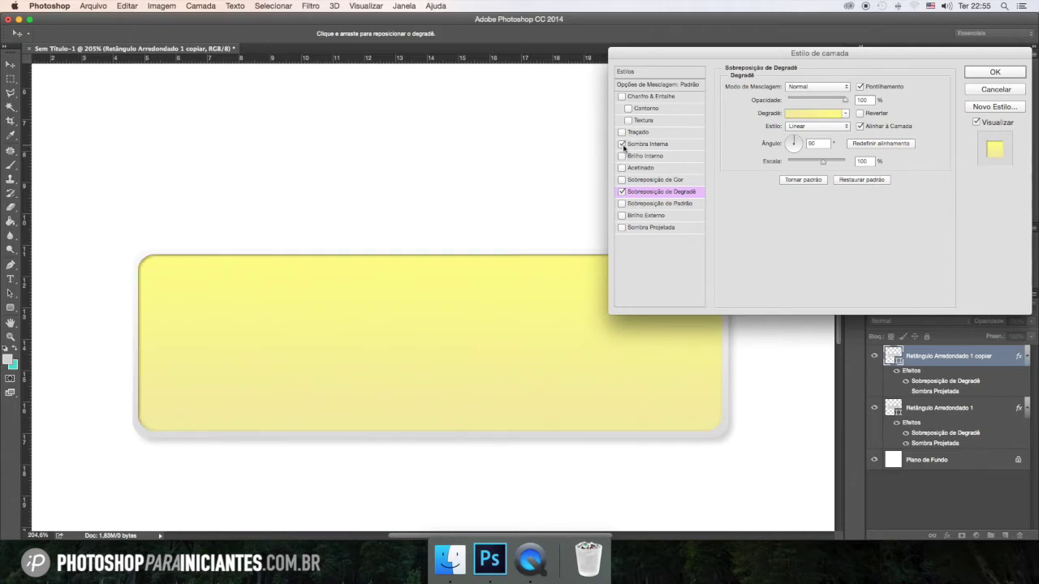
{"action": "left_click", "coordinate": [641, 144]}
{"action": "left_click", "coordinate": [785, 136]}
{"action": "left_click_drag", "start_coordinate": [785, 135], "coordinate": [796, 167]}
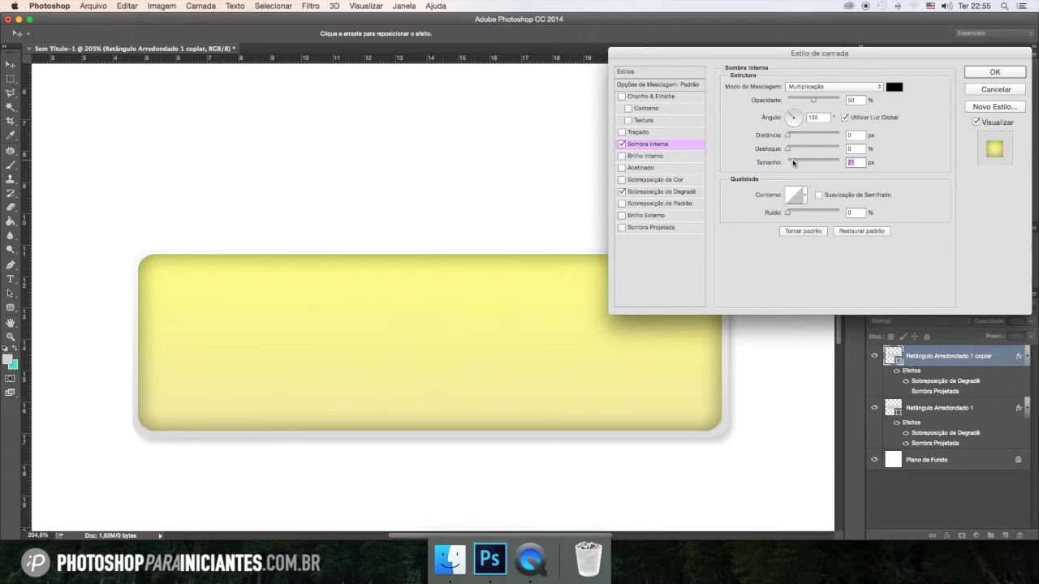
{"action": "left_click_drag", "start_coordinate": [794, 165], "coordinate": [794, 164]}
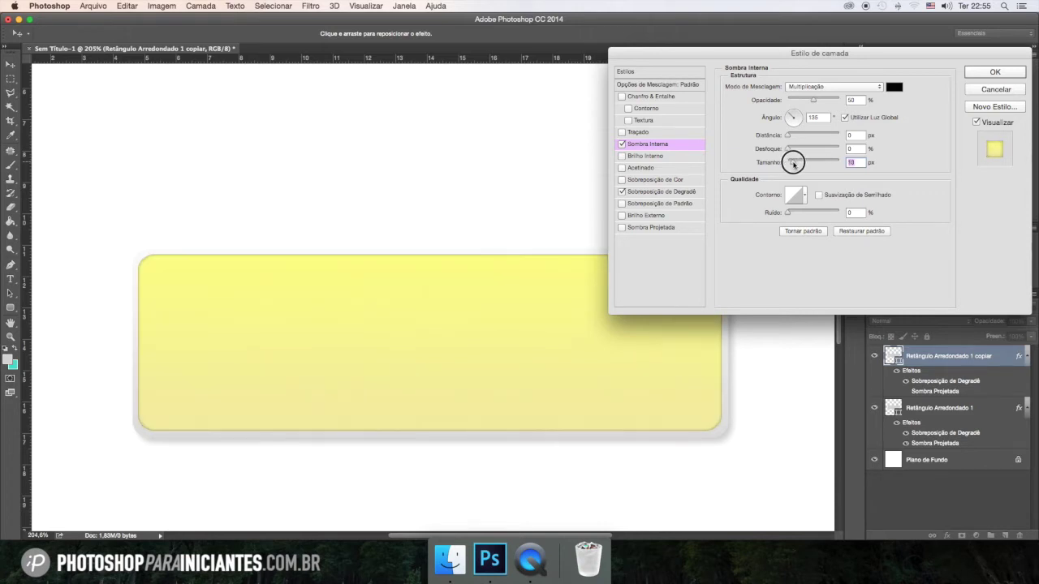
{"action": "left_click_drag", "start_coordinate": [794, 164], "coordinate": [798, 164]}
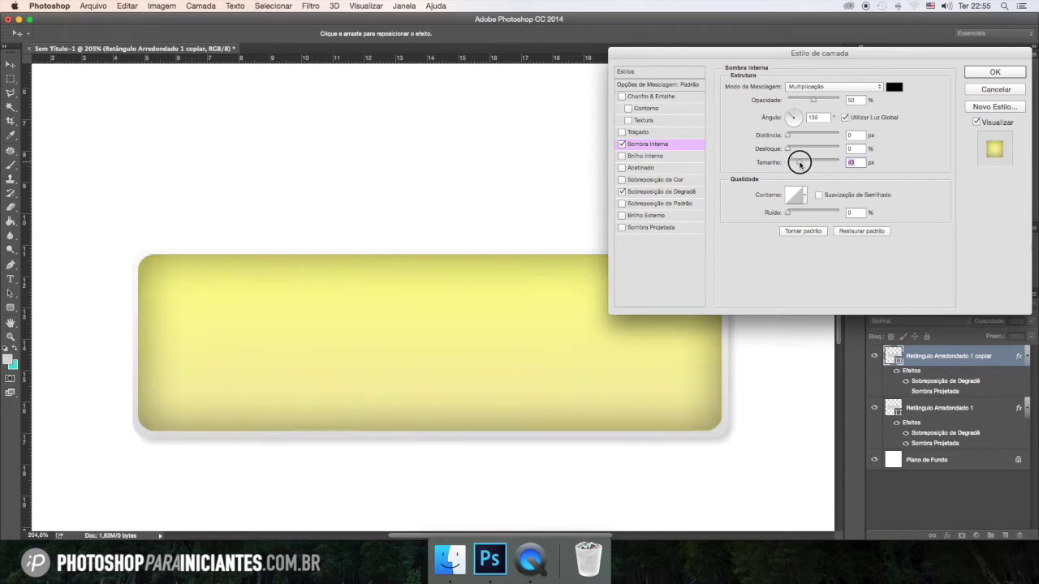
{"action": "left_click_drag", "start_coordinate": [798, 164], "coordinate": [795, 164]}
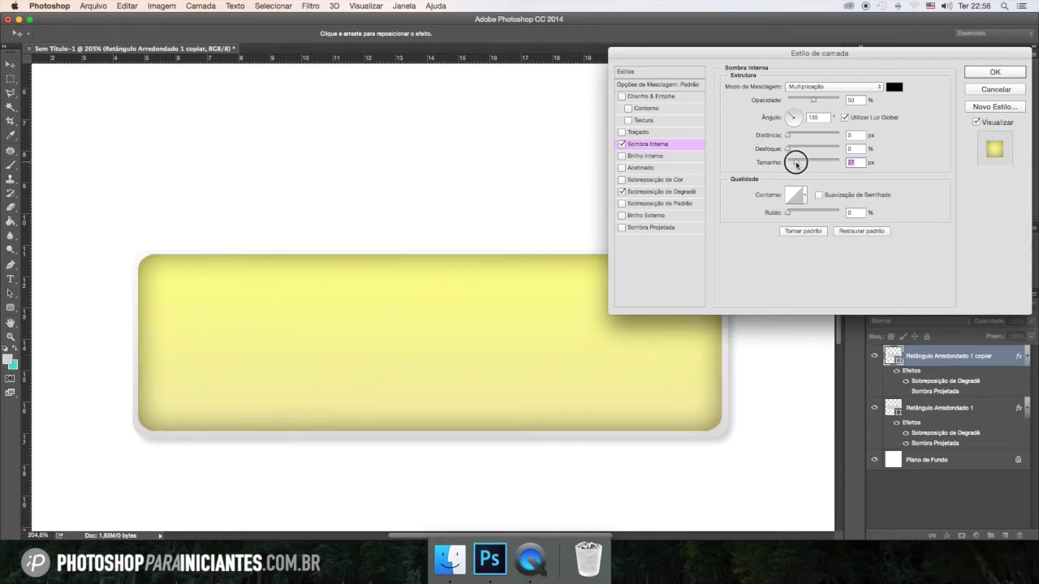
{"action": "left_click_drag", "start_coordinate": [795, 164], "coordinate": [794, 164]}
Step: Make the inner shadow Normal mode, orange, 38 px size, and apply it
{"action": "left_click", "coordinate": [872, 87]}
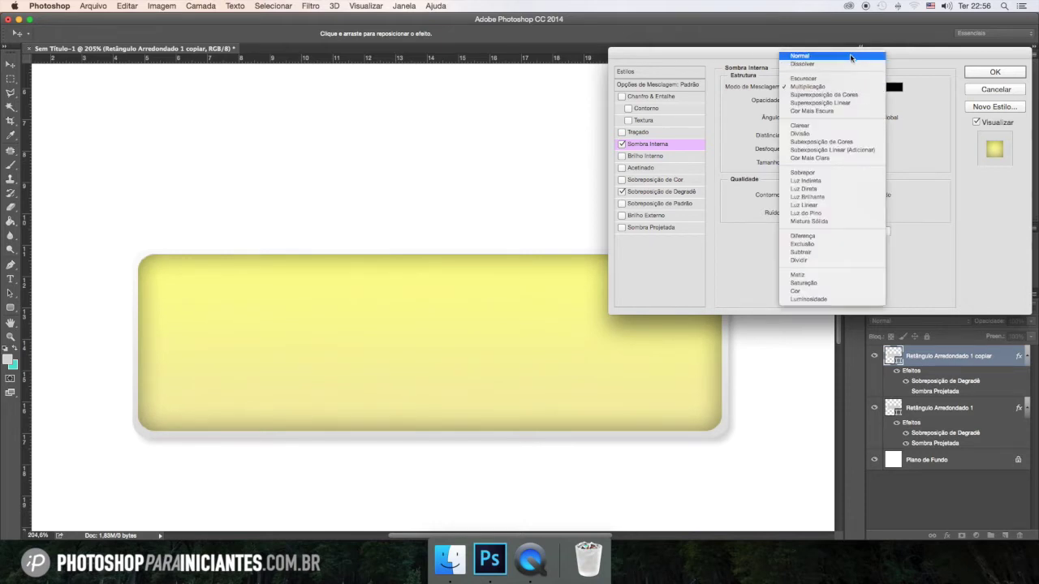
{"action": "left_click", "coordinate": [850, 56]}
{"action": "left_click", "coordinate": [894, 87]}
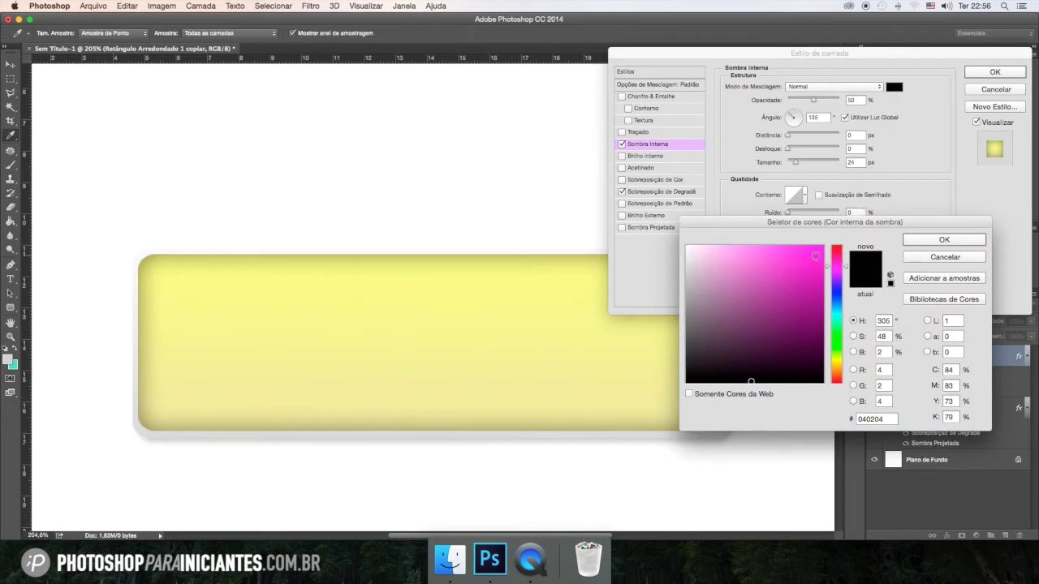
{"action": "left_click", "coordinate": [819, 245]}
{"action": "left_click", "coordinate": [837, 371]}
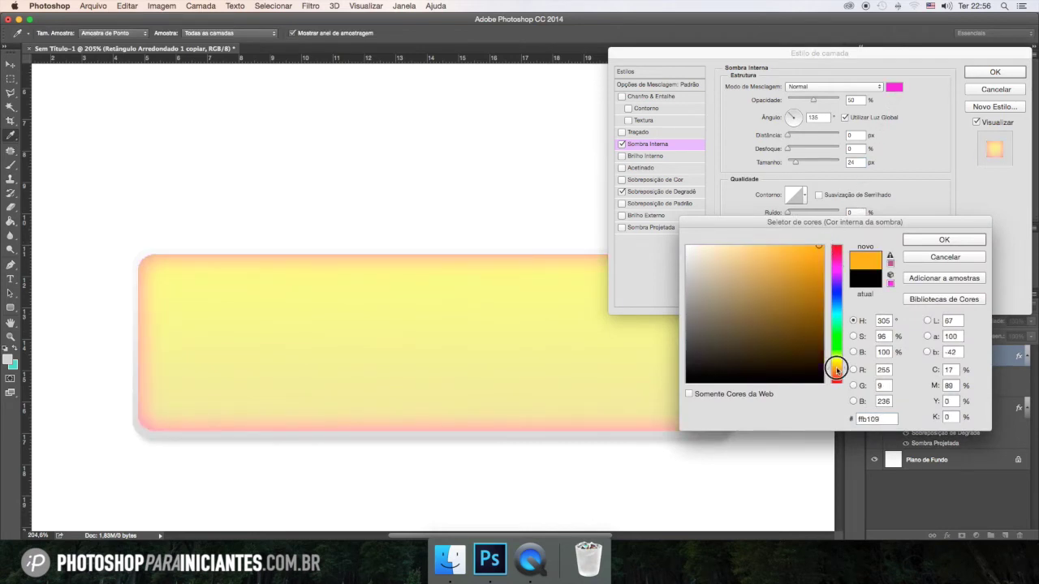
{"action": "left_click", "coordinate": [944, 239]}
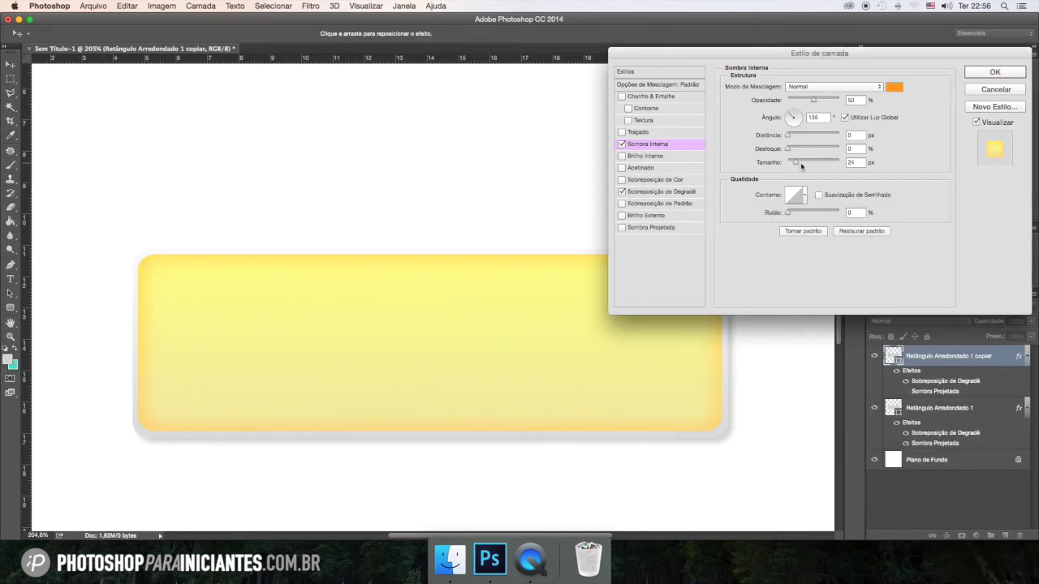
{"action": "left_click", "coordinate": [798, 164]}
{"action": "left_click", "coordinate": [980, 75]}
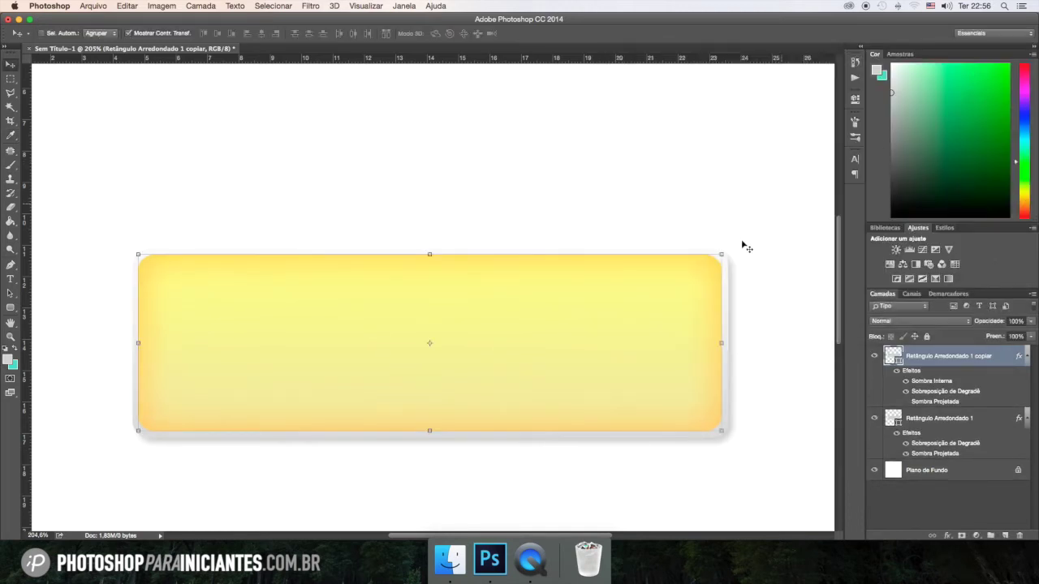
Step: Draw a wide ellipse on a new layer across the top of the button
{"action": "left_click", "coordinate": [10, 78]}
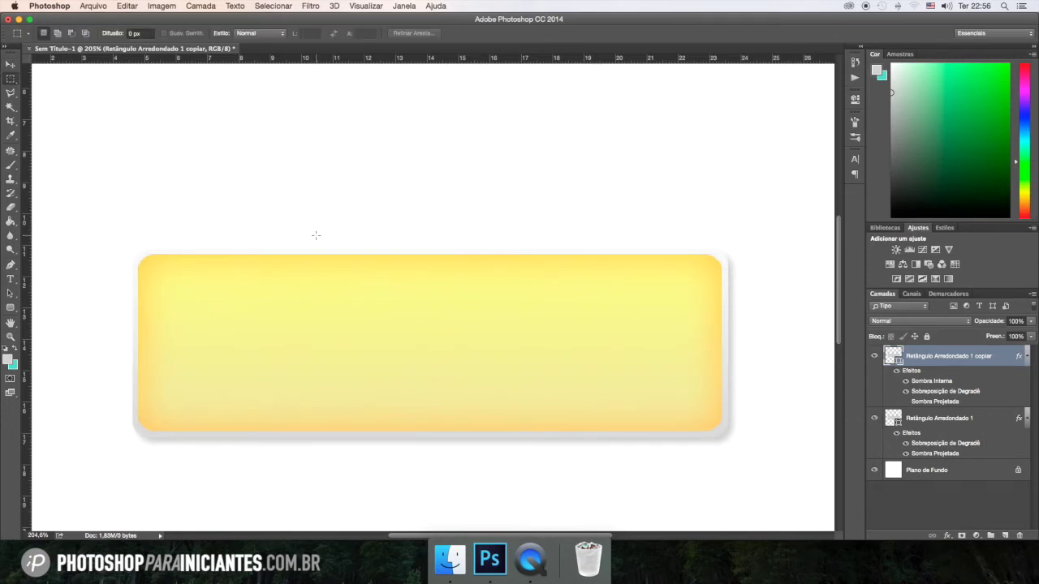
{"action": "scroll", "coordinate": [340, 273], "scroll_direction": "down", "scroll_amount": 5}
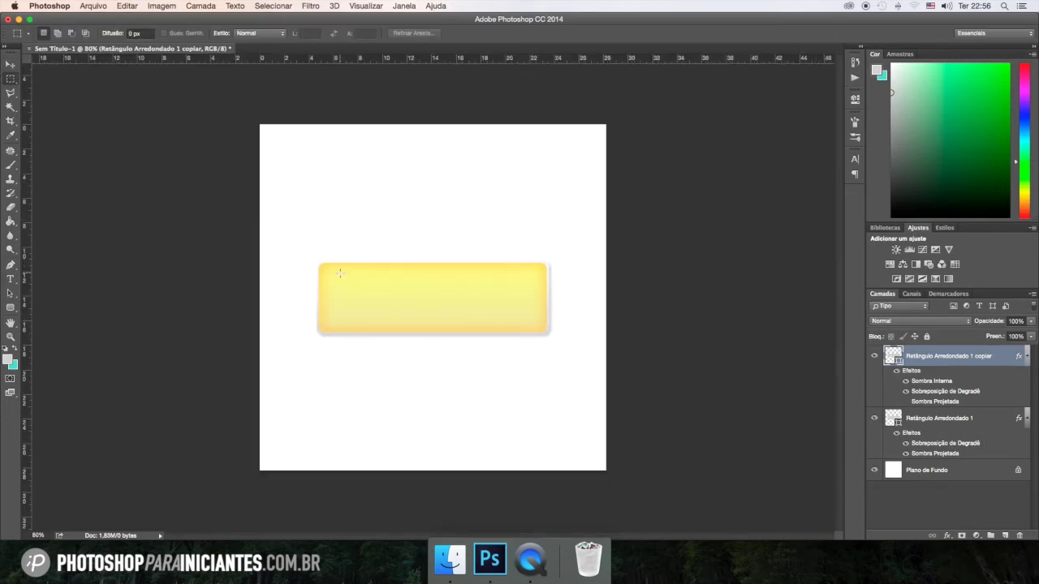
{"action": "scroll", "coordinate": [340, 273], "scroll_direction": "up", "scroll_amount": 4}
{"action": "left_click_drag", "start_coordinate": [494, 535], "coordinate": [521, 536]}
{"action": "scroll", "coordinate": [264, 280], "scroll_direction": "down", "scroll_amount": 1}
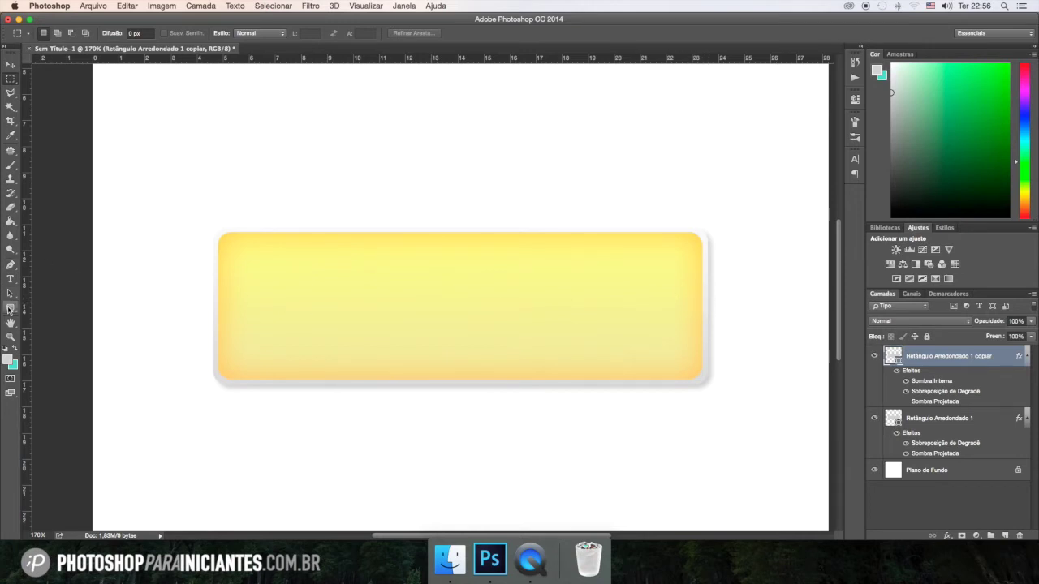
{"action": "left_click_drag", "start_coordinate": [10, 308], "coordinate": [64, 325]}
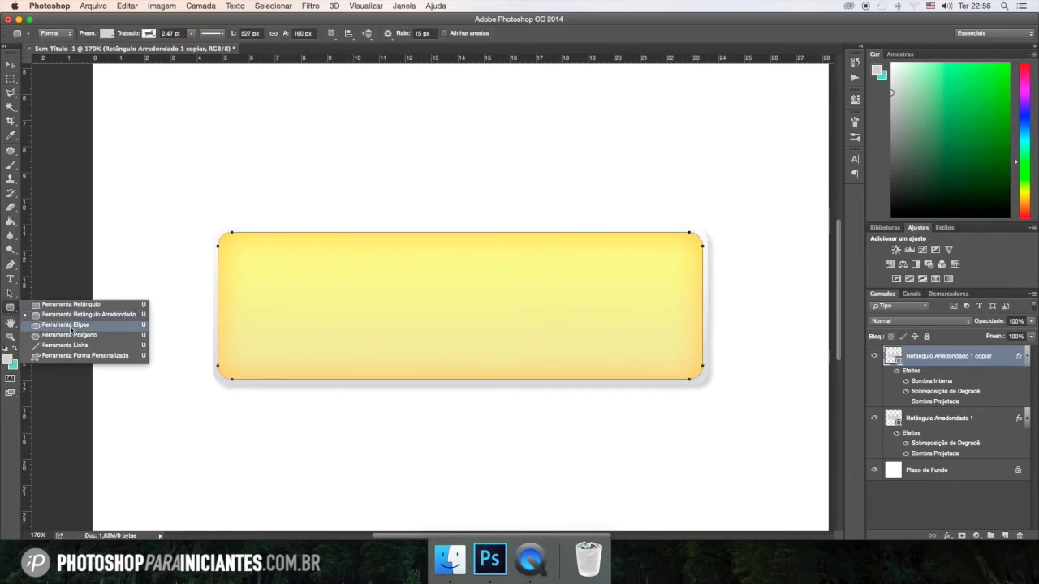
{"action": "left_click", "coordinate": [71, 327]}
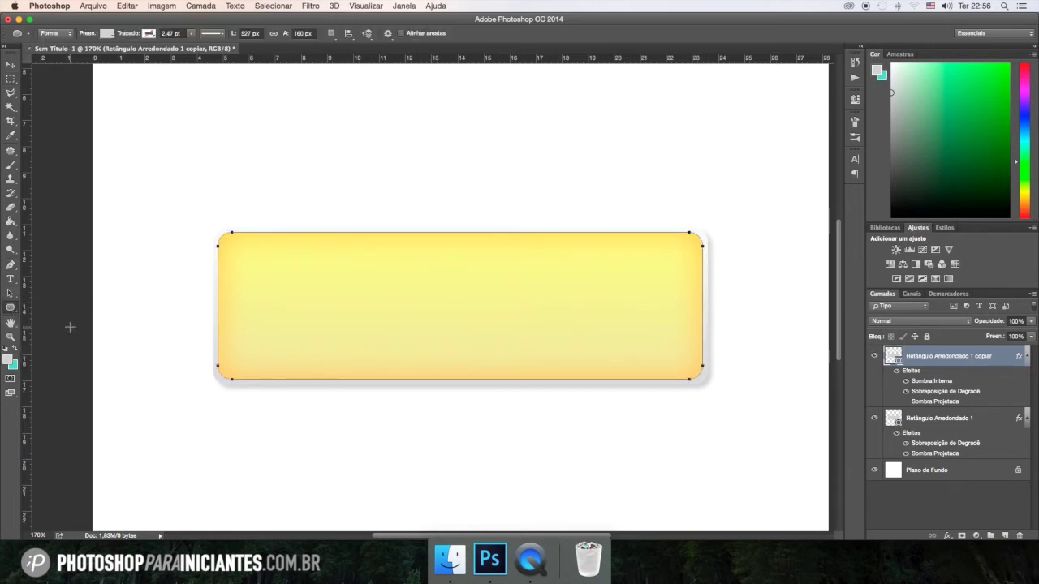
{"action": "left_click", "coordinate": [1006, 537]}
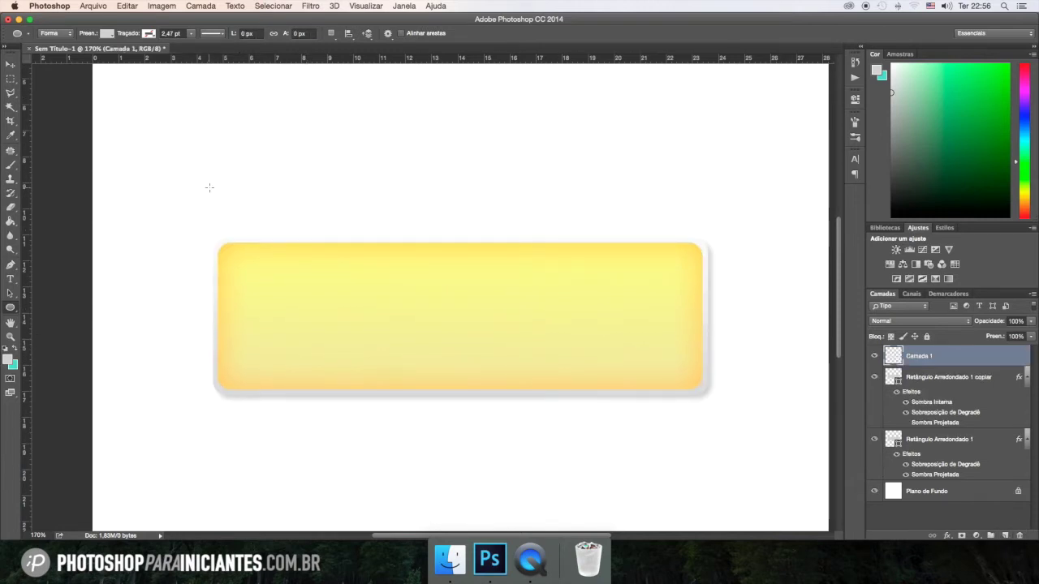
{"action": "mouse_move", "coordinate": [164, 172]}
{"action": "left_mouse_down"}
{"action": "mouse_move", "coordinate": [460, 267]}
{"action": "mouse_move", "coordinate": [780, 333]}
{"action": "left_mouse_up"}
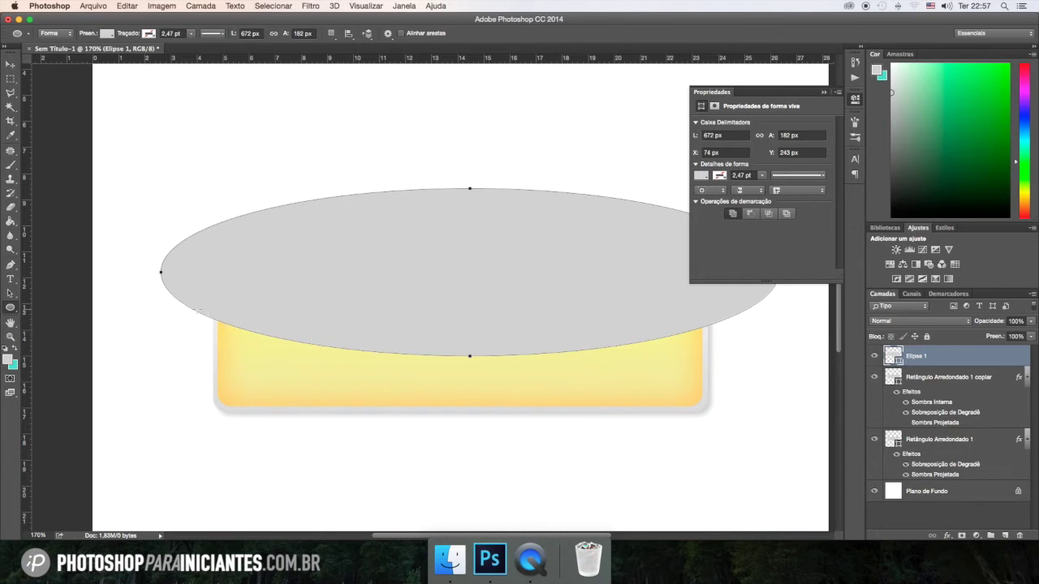
{"action": "left_click", "coordinate": [11, 63]}
{"action": "mouse_move", "coordinate": [445, 245]}
{"action": "left_mouse_down"}
{"action": "mouse_move", "coordinate": [429, 239]}
{"action": "mouse_move", "coordinate": [458, 244]}
{"action": "mouse_move", "coordinate": [435, 244]}
{"action": "left_mouse_up"}
Step: Fill the ellipse with white and lower its layer opacity to about 35%
{"action": "left_click", "coordinate": [11, 307]}
{"action": "left_click", "coordinate": [108, 34]}
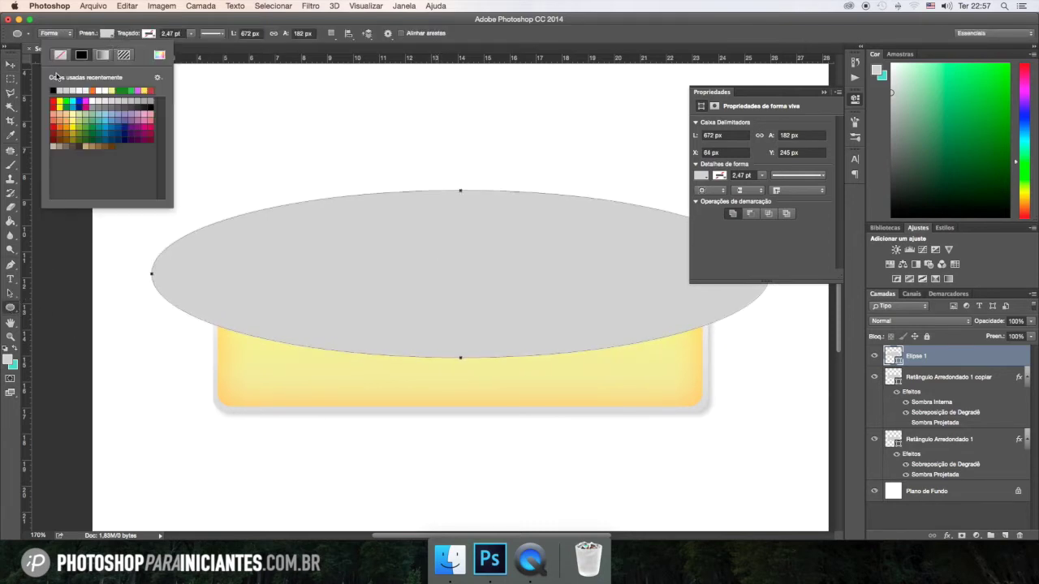
{"action": "left_click", "coordinate": [95, 95]}
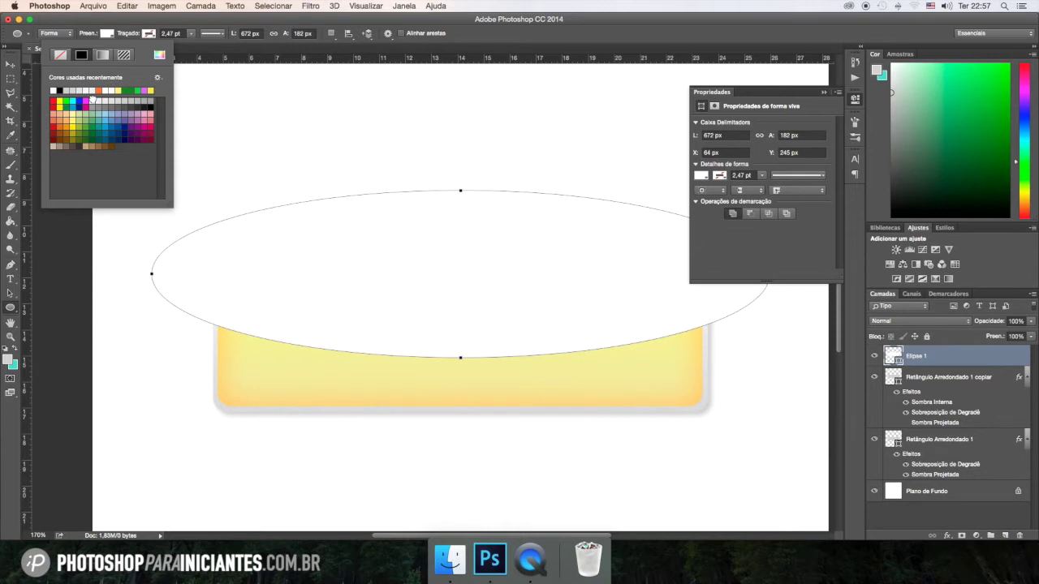
{"action": "key", "text": "v"}
{"action": "left_click", "coordinate": [1031, 322]}
{"action": "left_click_drag", "start_coordinate": [1031, 323], "coordinate": [999, 336]}
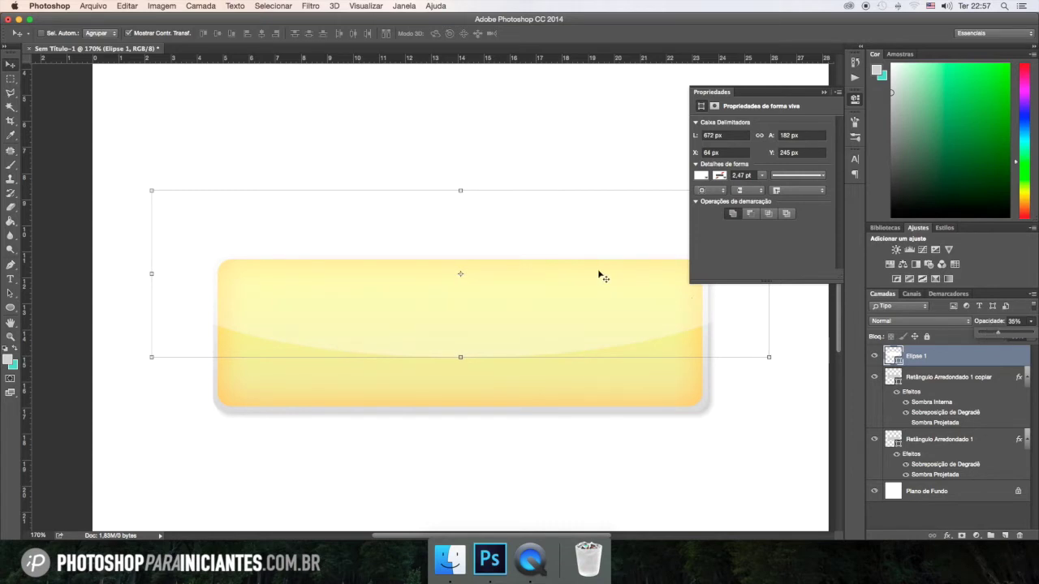
Step: Rasterize the ellipse layer and delete everything outside the rounded button's outline
{"action": "right_click", "coordinate": [945, 358]}
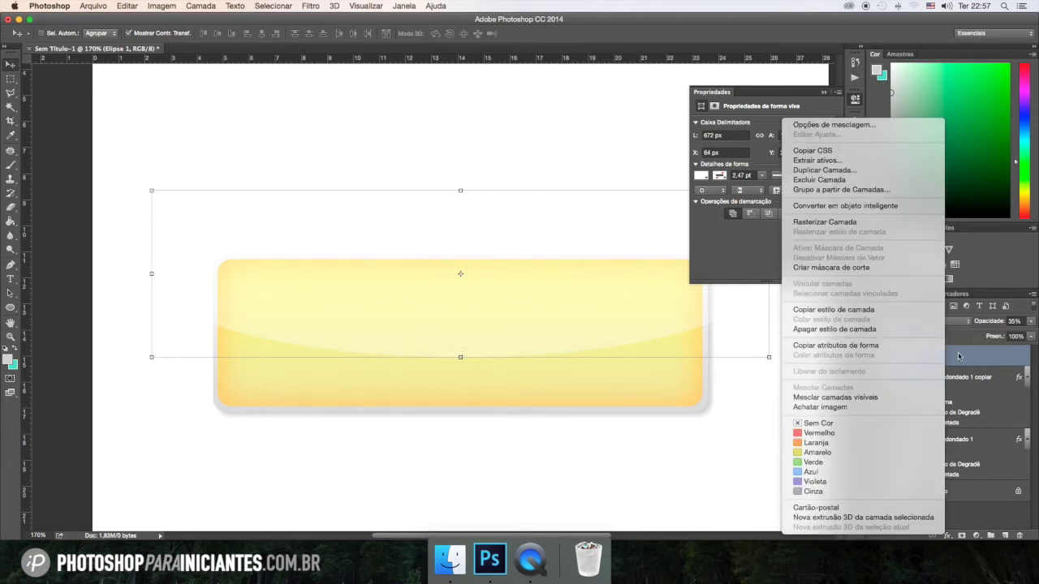
{"action": "left_click", "coordinate": [846, 223]}
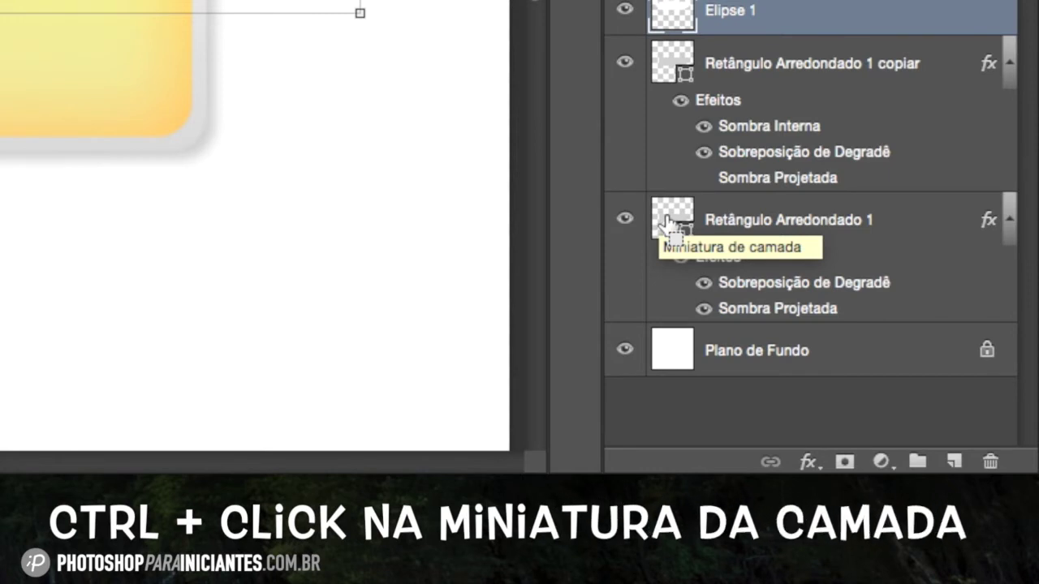
{"action": "left_click", "coordinate": [666, 224], "text": "ctrl"}
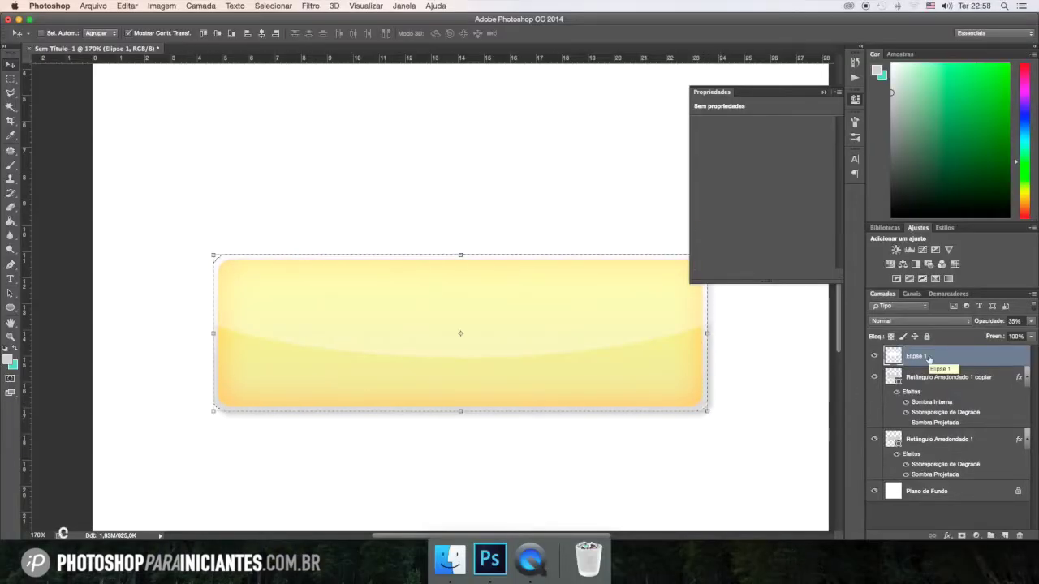
{"action": "key", "text": "ctrl+shift+i"}
{"action": "key", "text": "ctrl+shift+i"}
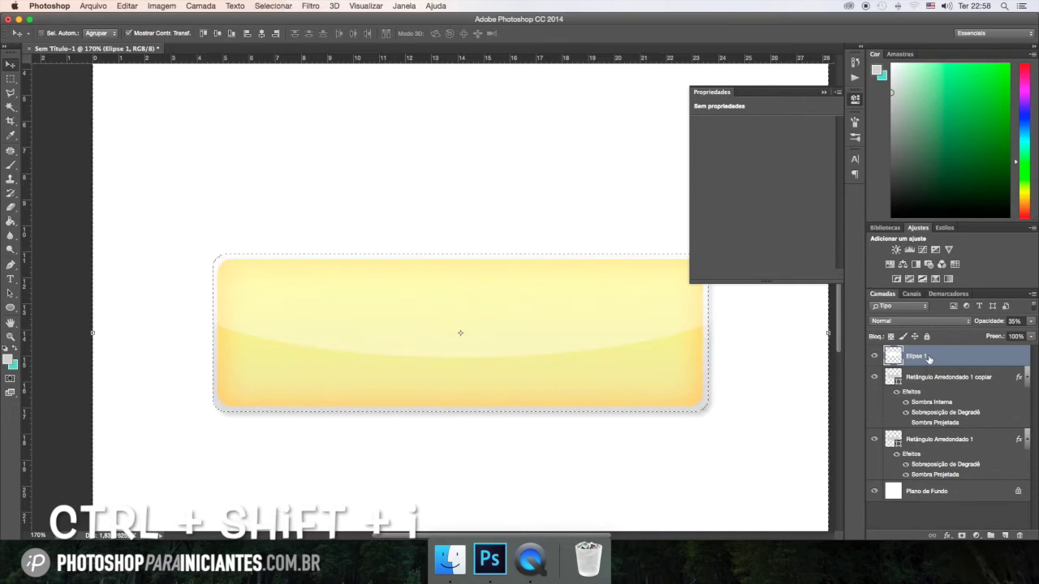
{"action": "key", "text": "Delete"}
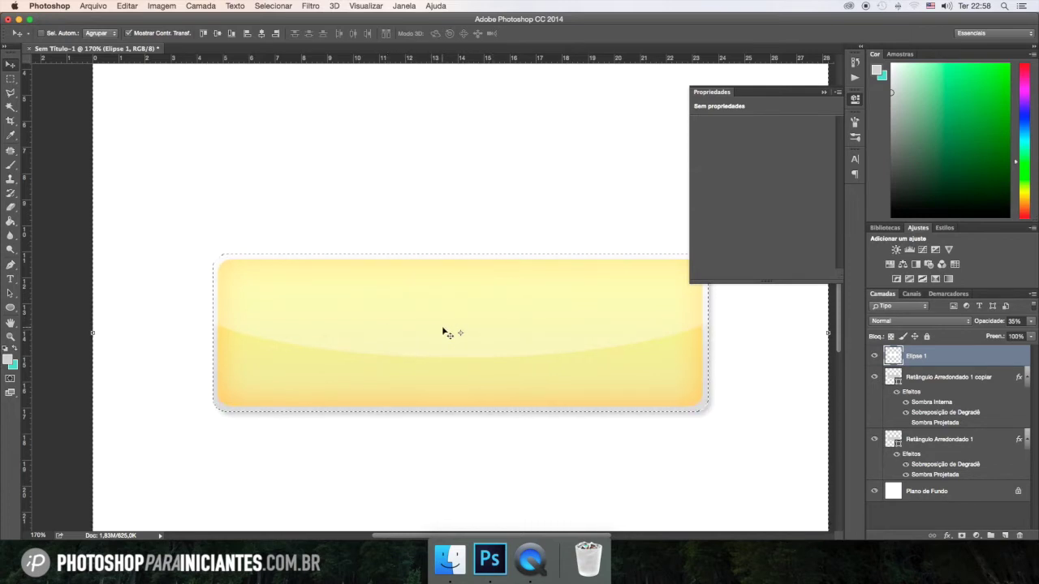
{"action": "key", "text": "ctrl+d"}
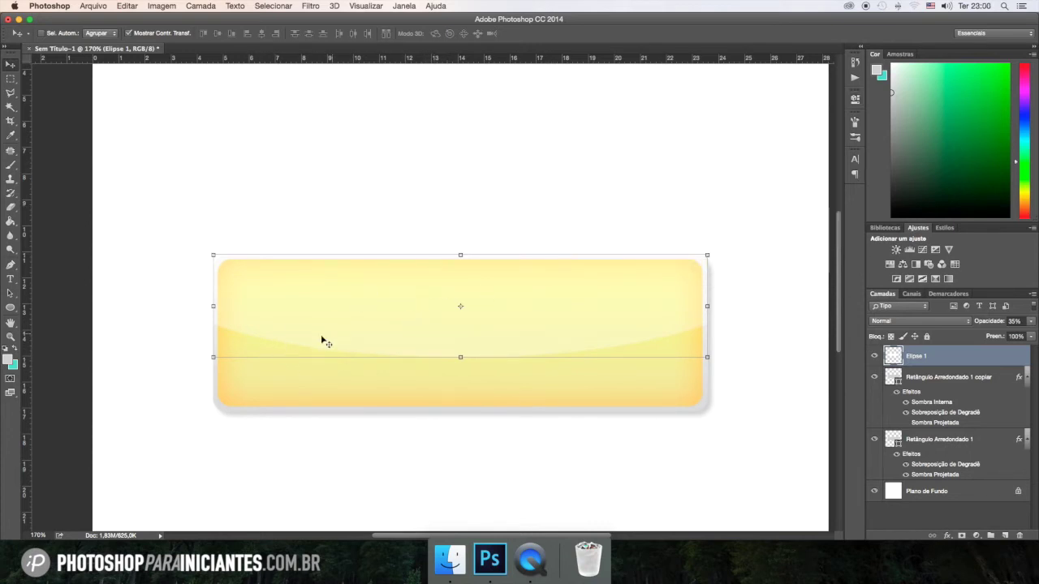
{"action": "left_click", "coordinate": [13, 309]}
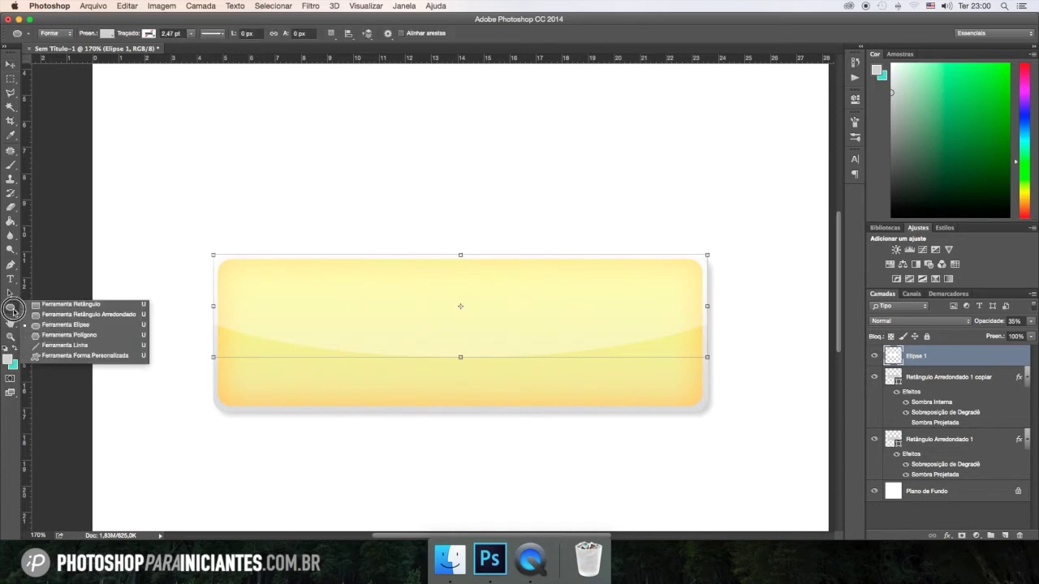
Step: Select the Custom Shape tool with the diagonal-stripes shape from the Forma picker
{"action": "left_click", "coordinate": [64, 356]}
{"action": "left_click", "coordinate": [427, 33]}
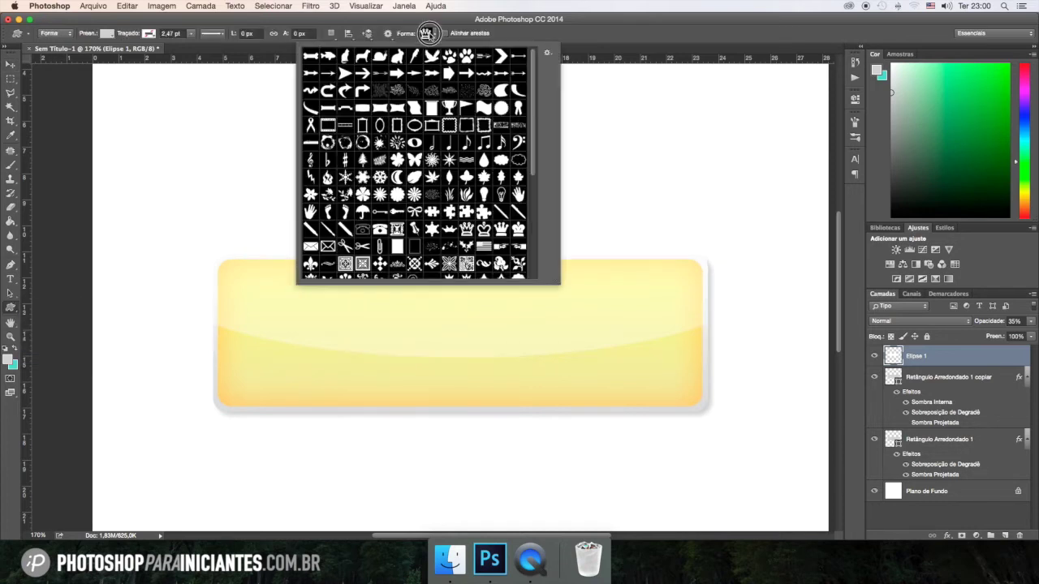
{"action": "scroll", "coordinate": [445, 184], "scroll_direction": "down", "scroll_amount": 2}
{"action": "scroll", "coordinate": [445, 184], "scroll_direction": "down", "scroll_amount": 3}
{"action": "scroll", "coordinate": [444, 183], "scroll_direction": "down", "scroll_amount": 3}
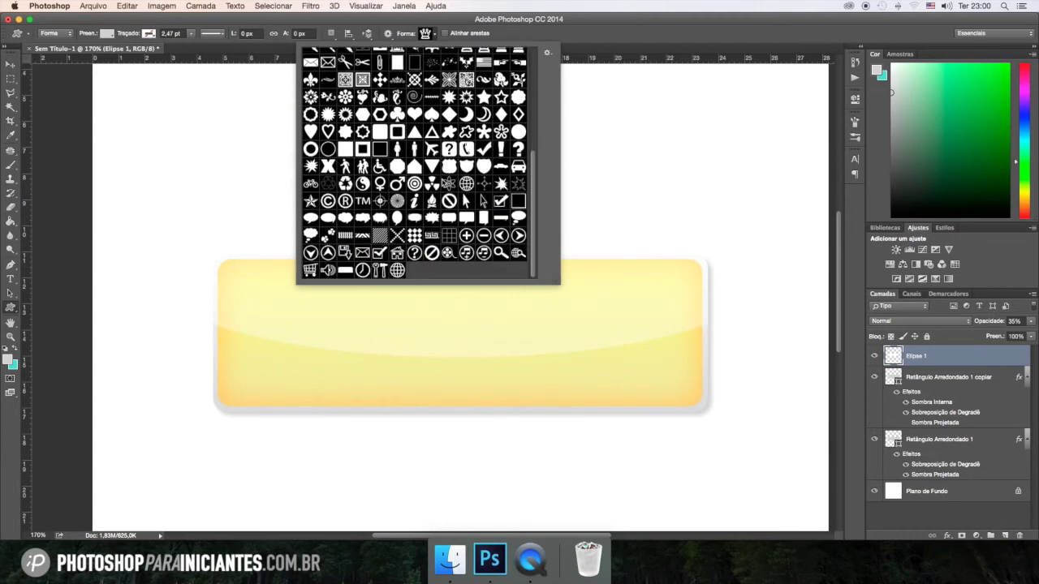
{"action": "left_click", "coordinate": [379, 236]}
{"action": "key", "text": "Return"}
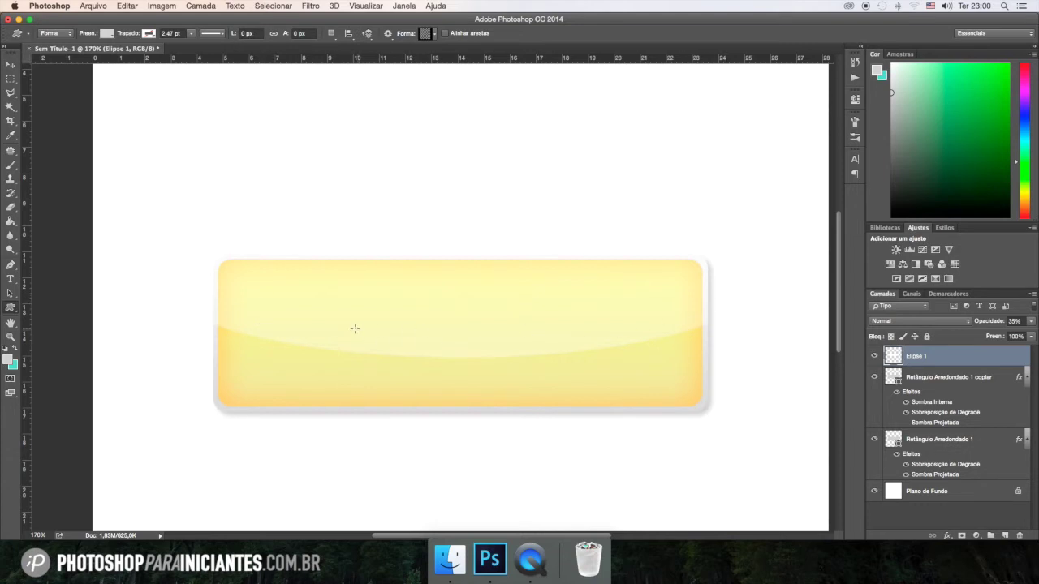
Step: Draw the grey stripes shape over the whole button and nudge it up slightly
{"action": "mouse_move", "coordinate": [190, 196]}
{"action": "left_mouse_down"}
{"action": "mouse_move", "coordinate": [734, 493]}
{"action": "mouse_move", "coordinate": [733, 504]}
{"action": "left_mouse_up"}
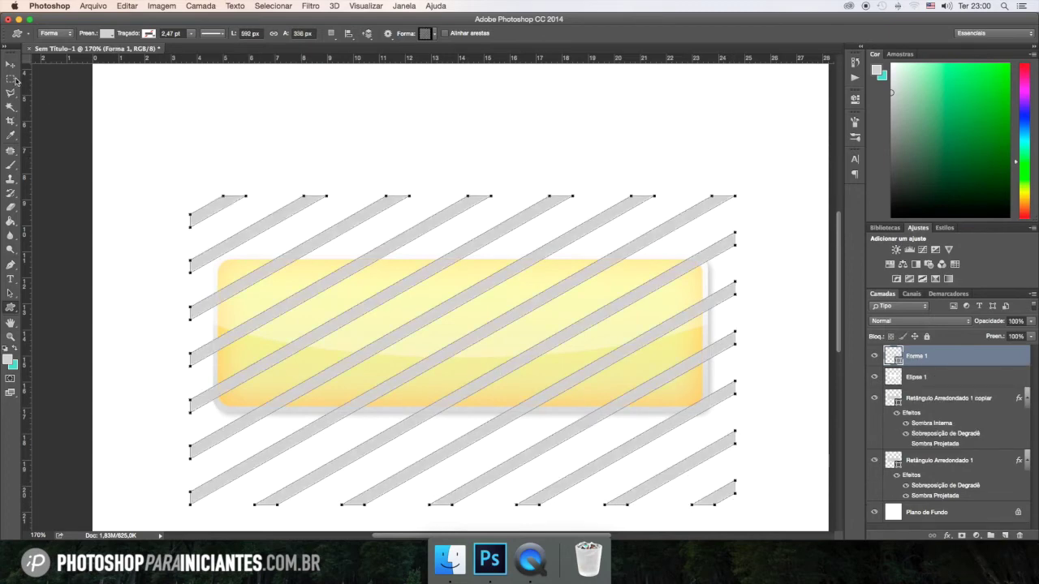
{"action": "key", "text": "v"}
{"action": "left_click_drag", "start_coordinate": [404, 254], "coordinate": [401, 236]}
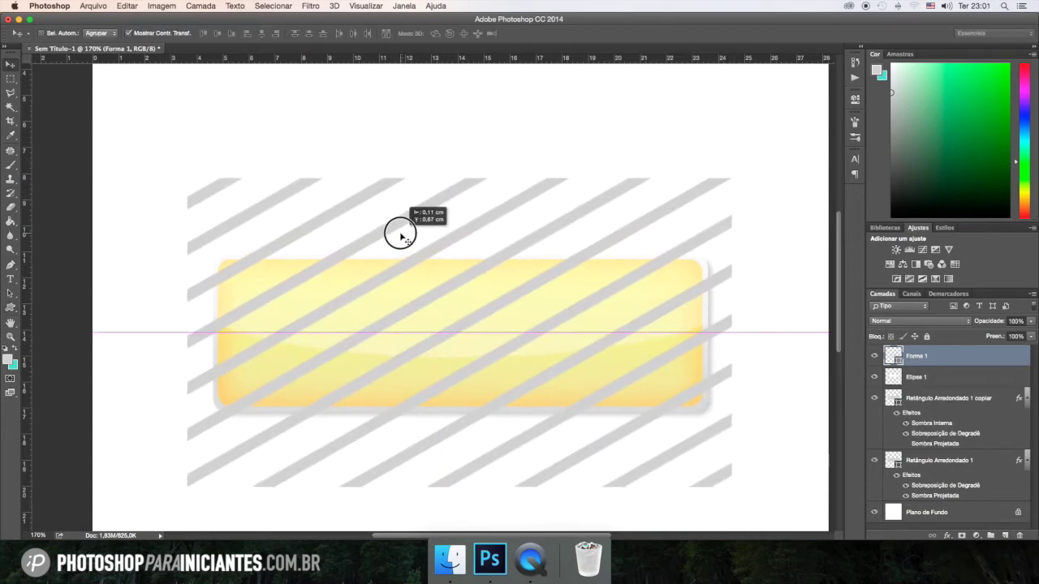
Step: Fill the stripes shape with white and lower the layer opacity to 23%
{"action": "left_click", "coordinate": [10, 308]}
{"action": "left_click", "coordinate": [107, 33]}
{"action": "left_click", "coordinate": [54, 90]}
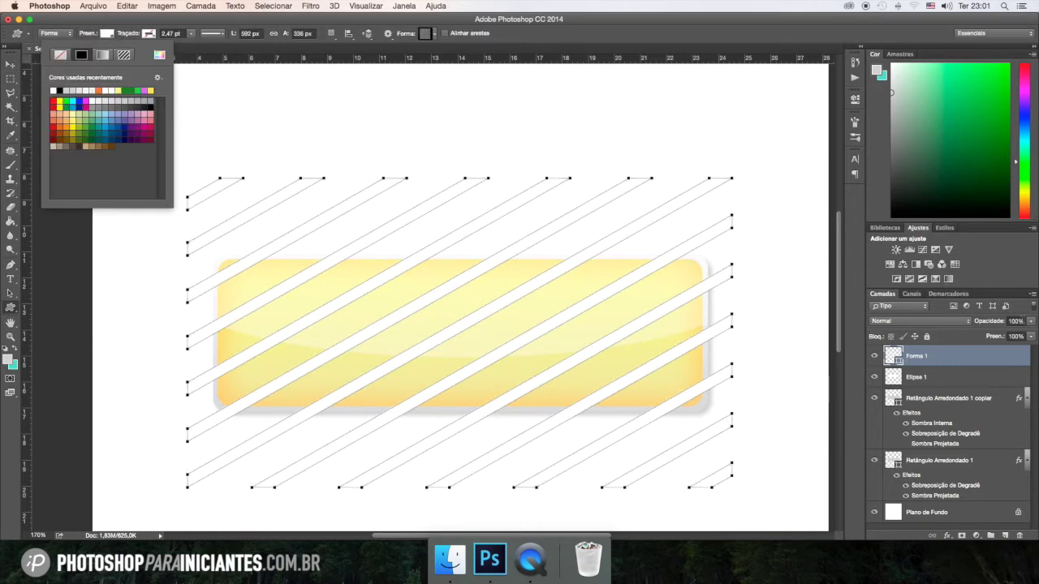
{"action": "left_click", "coordinate": [1030, 321]}
{"action": "left_click_drag", "start_coordinate": [1029, 334], "coordinate": [992, 335]}
Step: Rasterize the stripes layer, trim it to the button's rounded outline, and deselect
{"action": "right_click", "coordinate": [943, 358]}
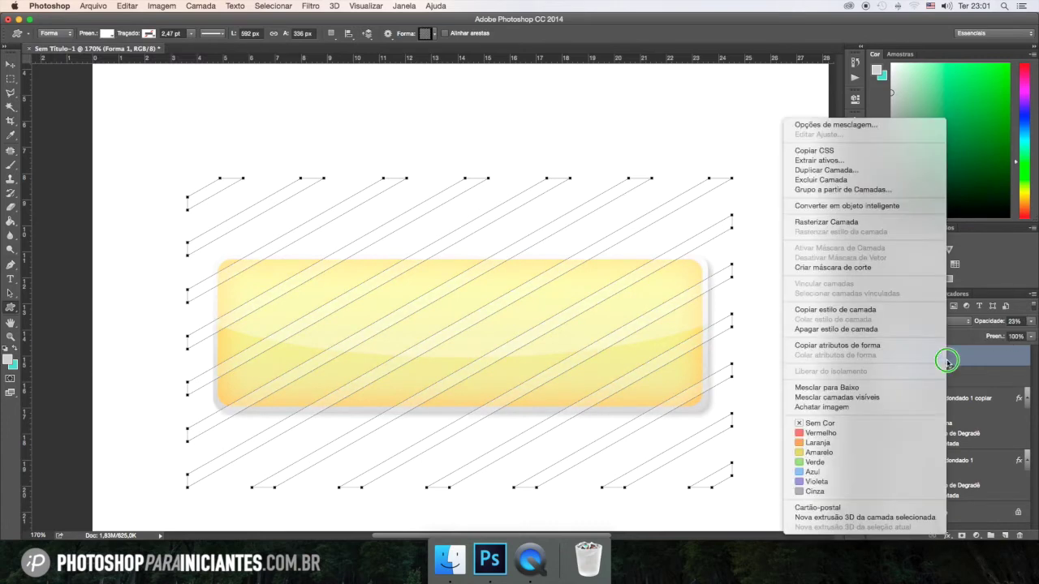
{"action": "left_click", "coordinate": [858, 222]}
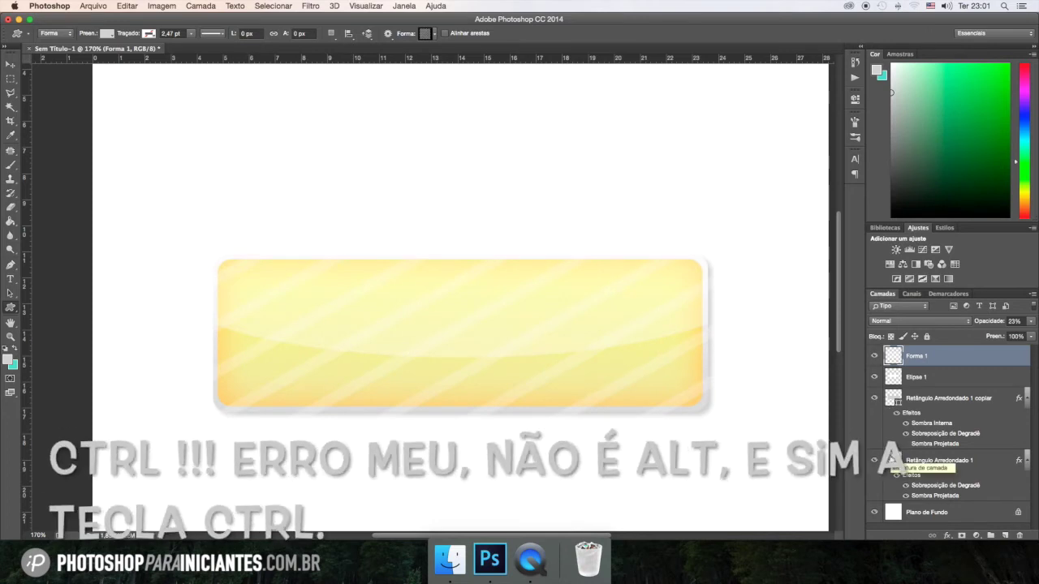
{"action": "left_click", "coordinate": [891, 460], "text": "ctrl"}
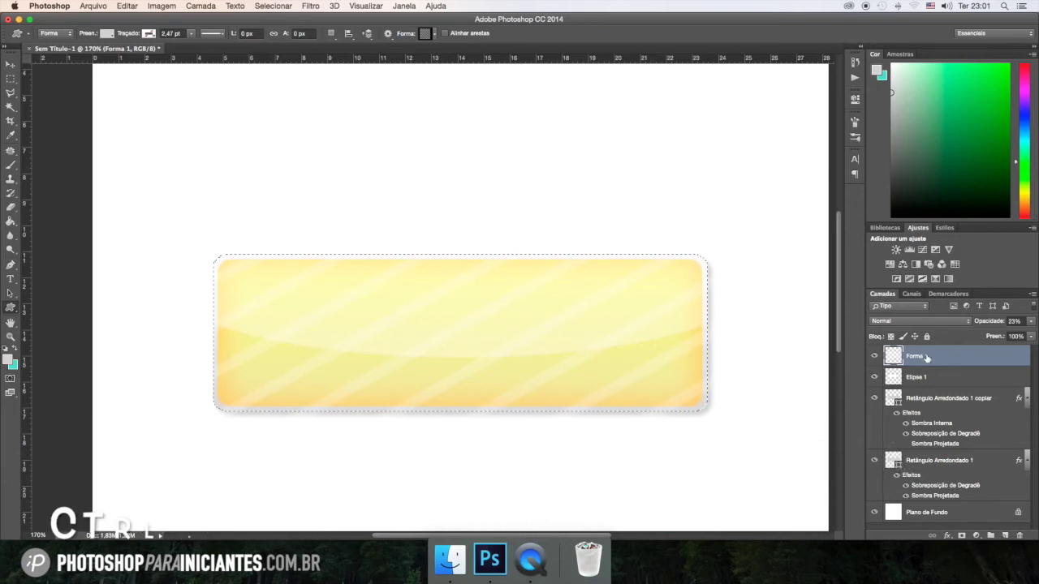
{"action": "key", "text": "ctrl+shift+i"}
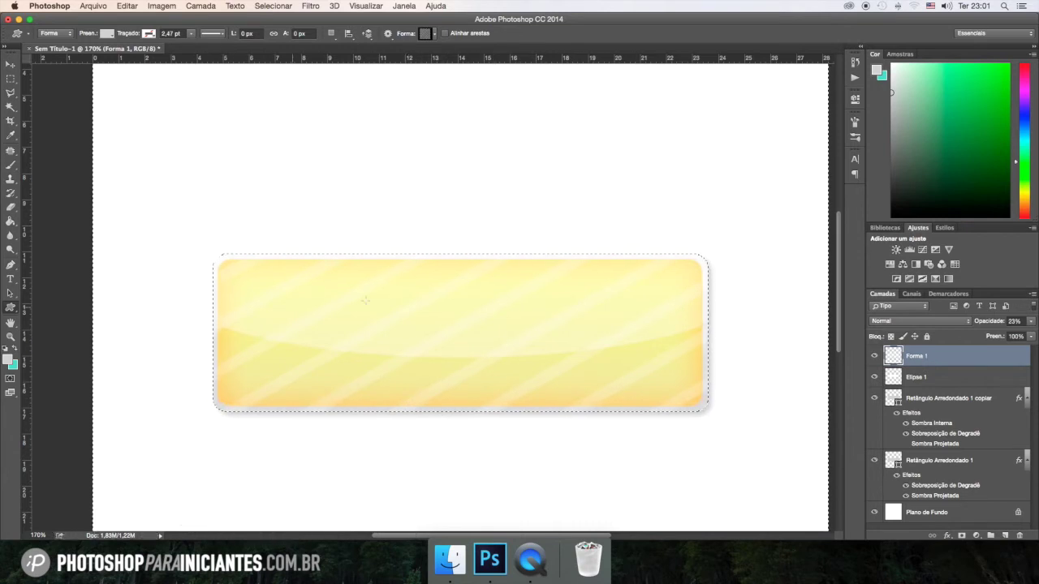
{"action": "key", "text": "ctrl+d"}
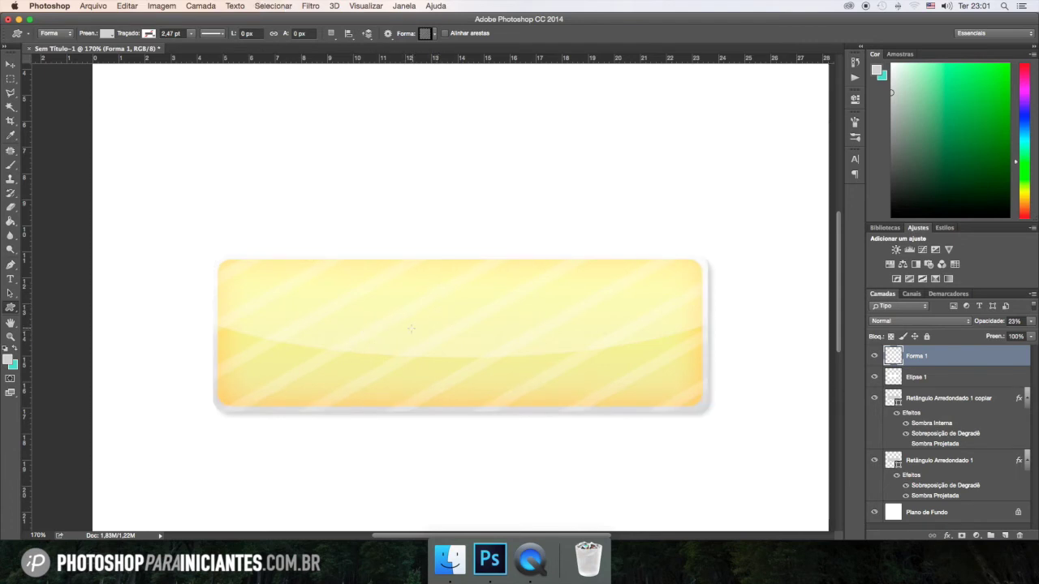
{"action": "left_click", "coordinate": [10, 207]}
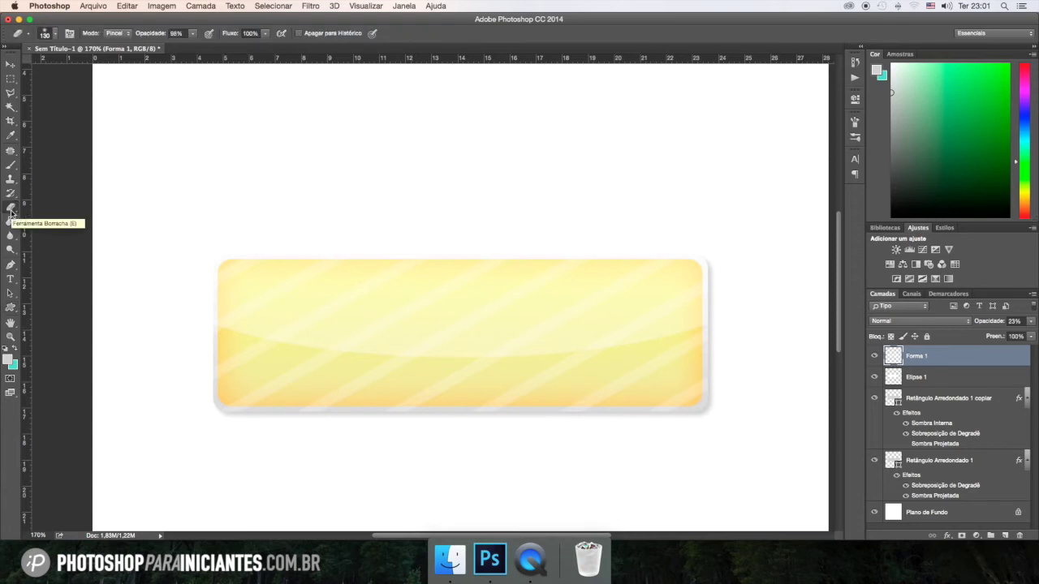
Step: Erase the stripes along the button's bottom with a 130 px soft eraser so they fade out
{"action": "right_click", "coordinate": [169, 252]}
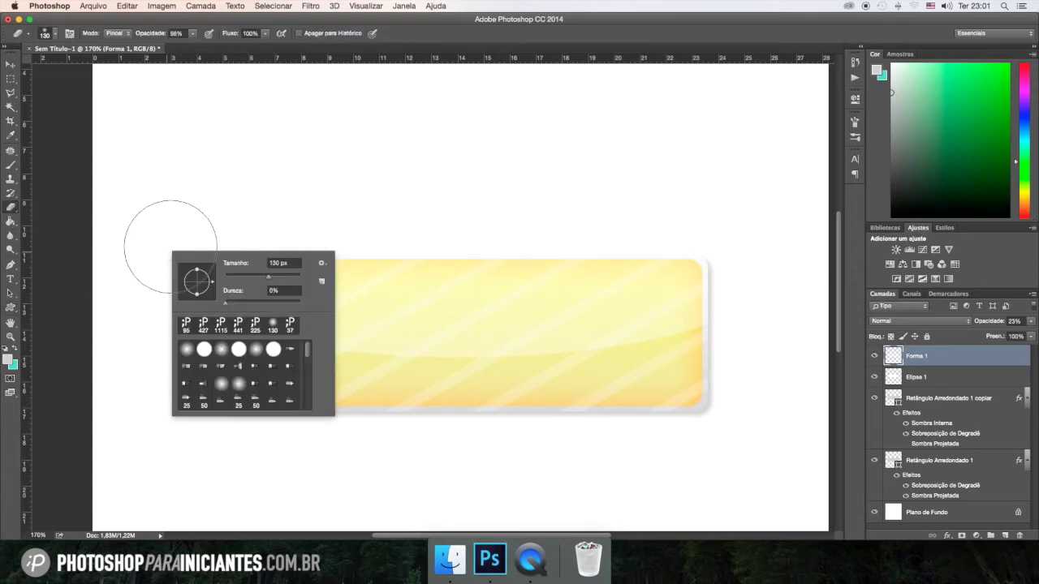
{"action": "key", "text": "Escape"}
{"action": "left_click", "coordinate": [185, 379]}
{"action": "left_click_drag", "start_coordinate": [186, 379], "coordinate": [658, 454]}
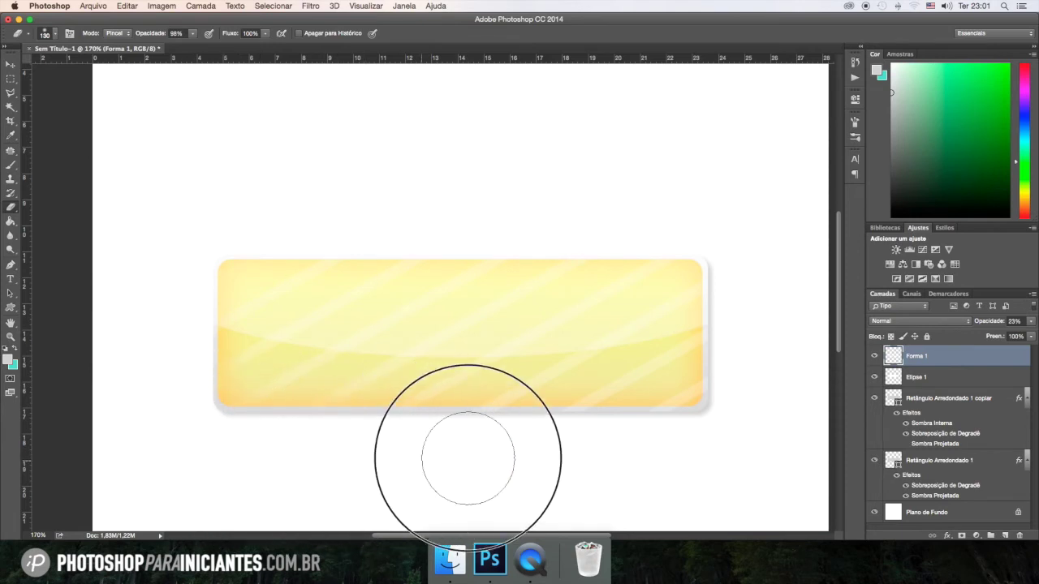
{"action": "left_click_drag", "start_coordinate": [658, 455], "coordinate": [324, 197]}
{"action": "left_click_drag", "start_coordinate": [222, 395], "coordinate": [715, 434]}
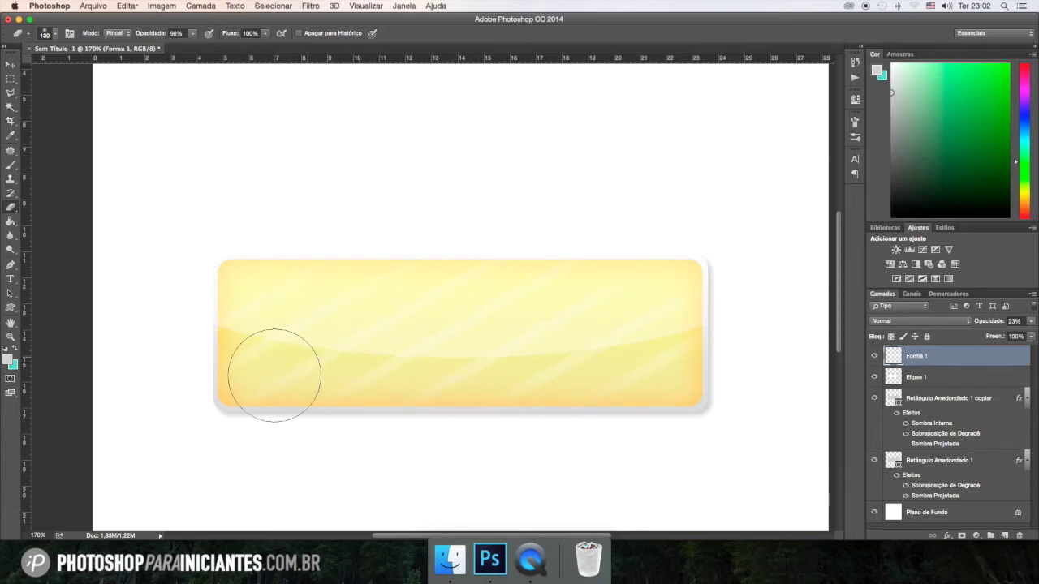
{"action": "left_click", "coordinate": [12, 280]}
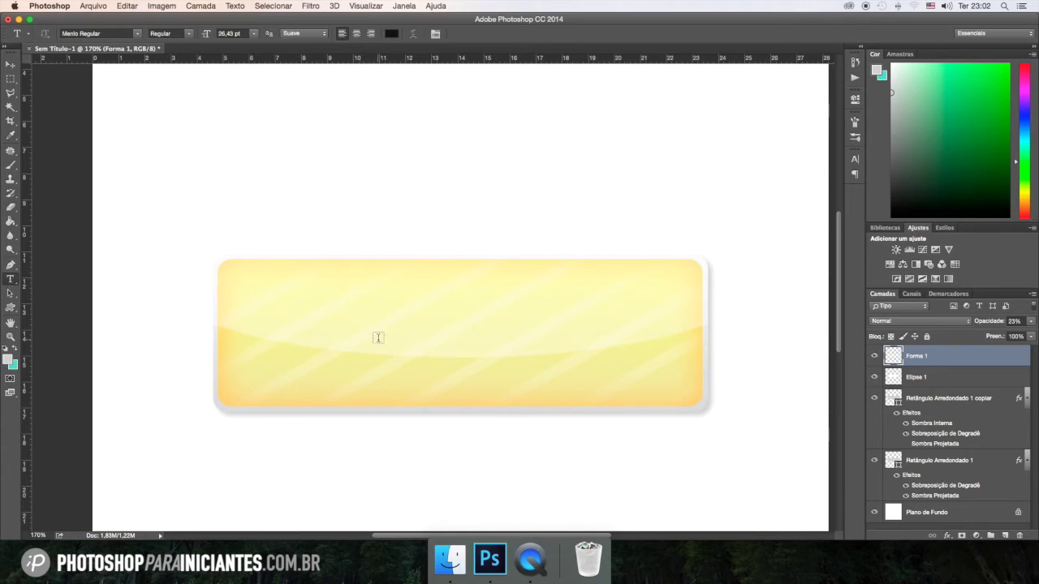
Step: Add a new layer and type 'clique aqui' on the button
{"action": "left_click", "coordinate": [1005, 537]}
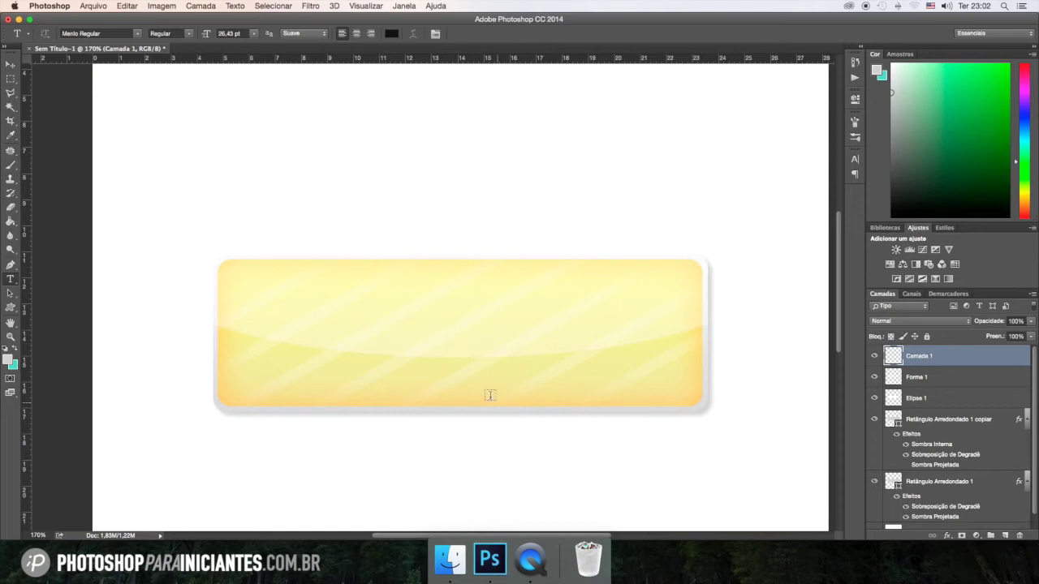
{"action": "left_click", "coordinate": [349, 333]}
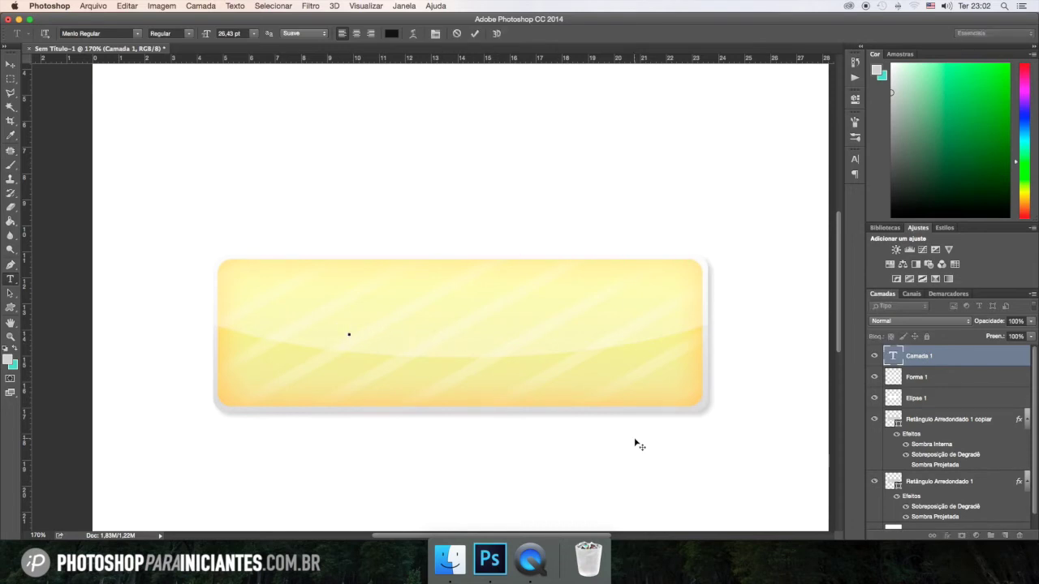
{"action": "type", "text": "cliq"}
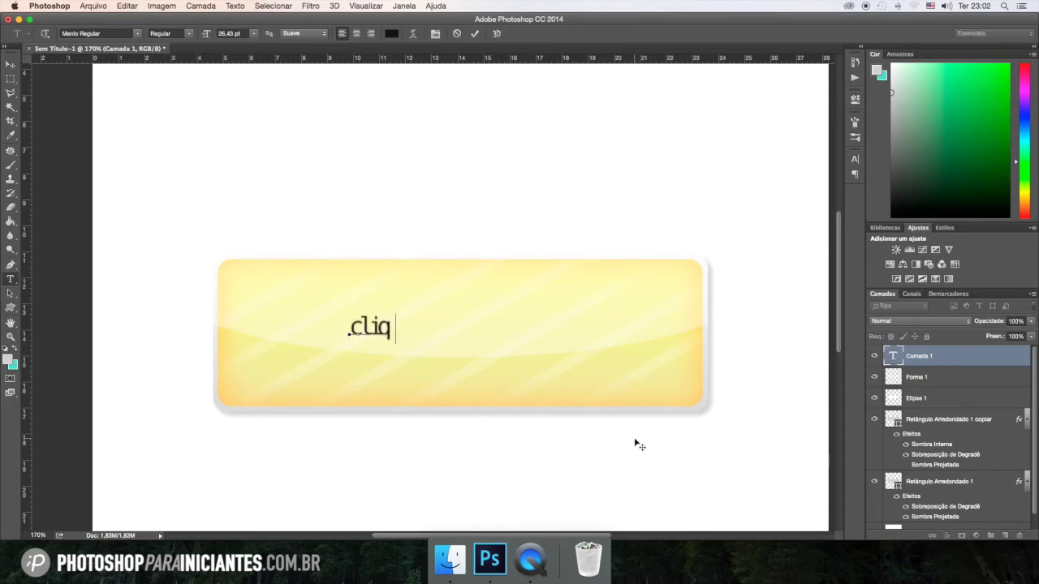
{"action": "type", "text": "ue aqui"}
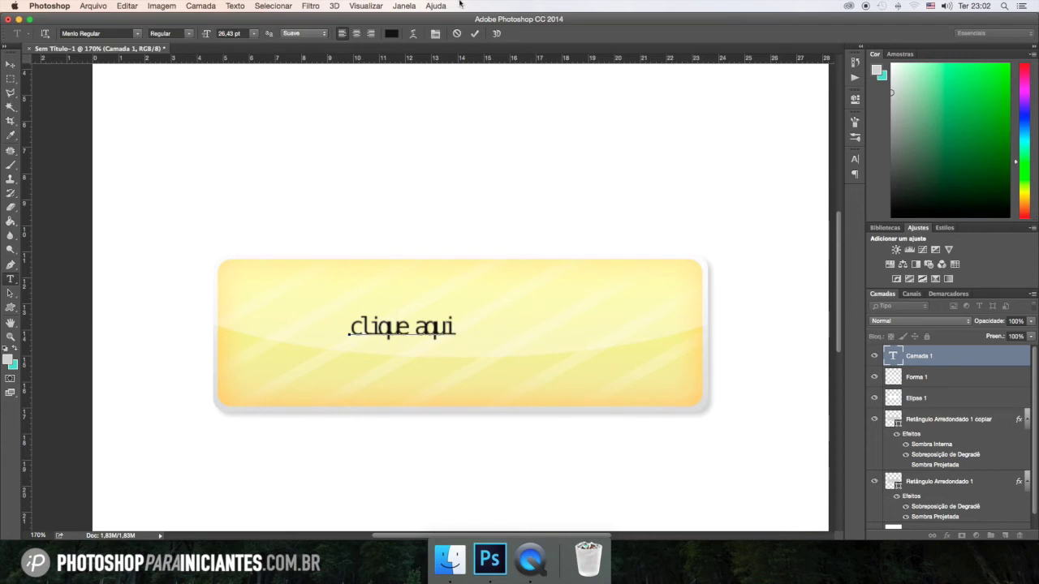
{"action": "left_click", "coordinate": [475, 33]}
Step: Make the text All Caps with tracking 0 in the Character panel
{"action": "left_click", "coordinate": [854, 159]}
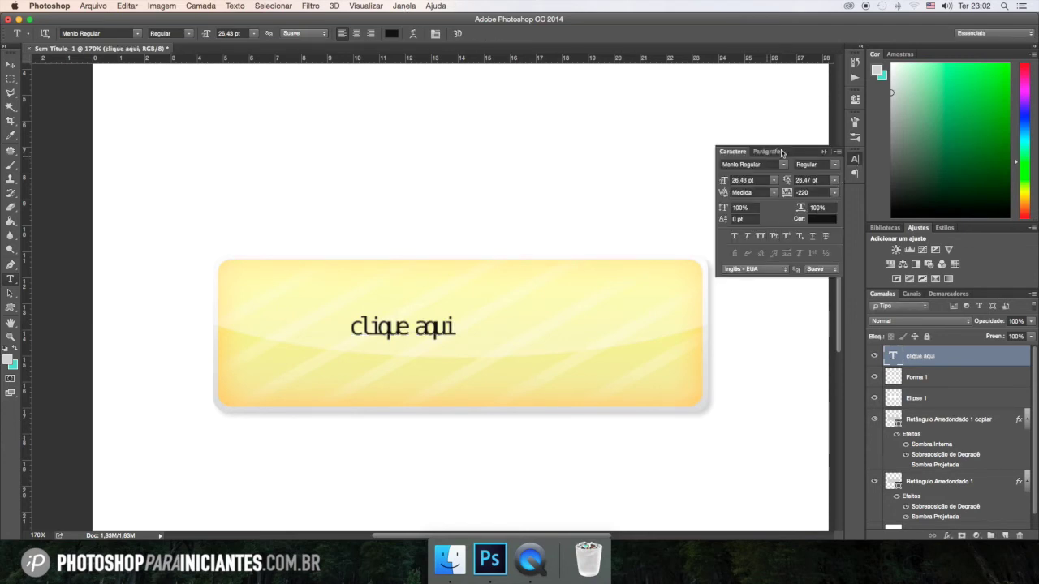
{"action": "left_click", "coordinate": [410, 6]}
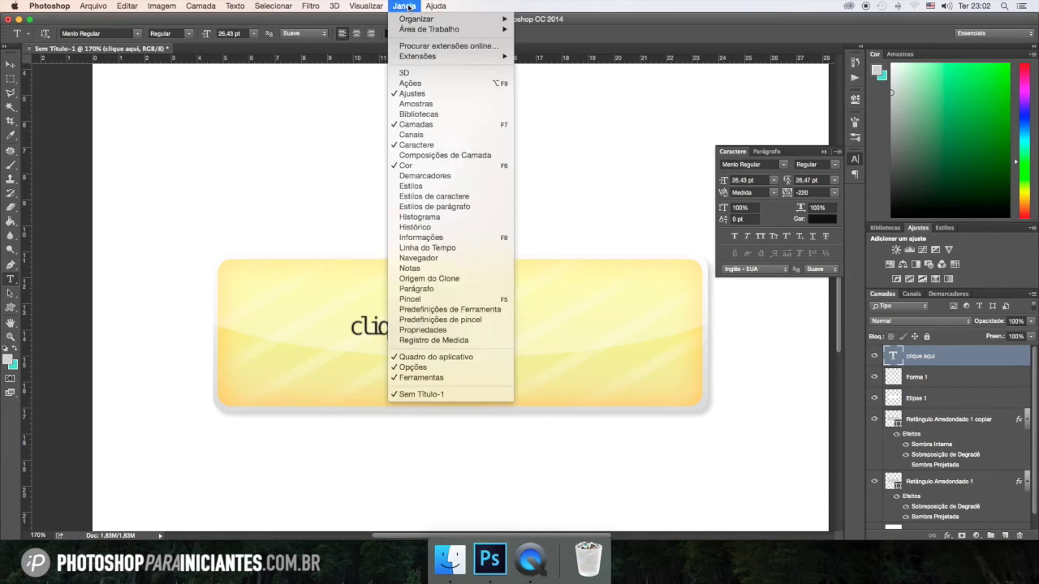
{"action": "left_click", "coordinate": [427, 144]}
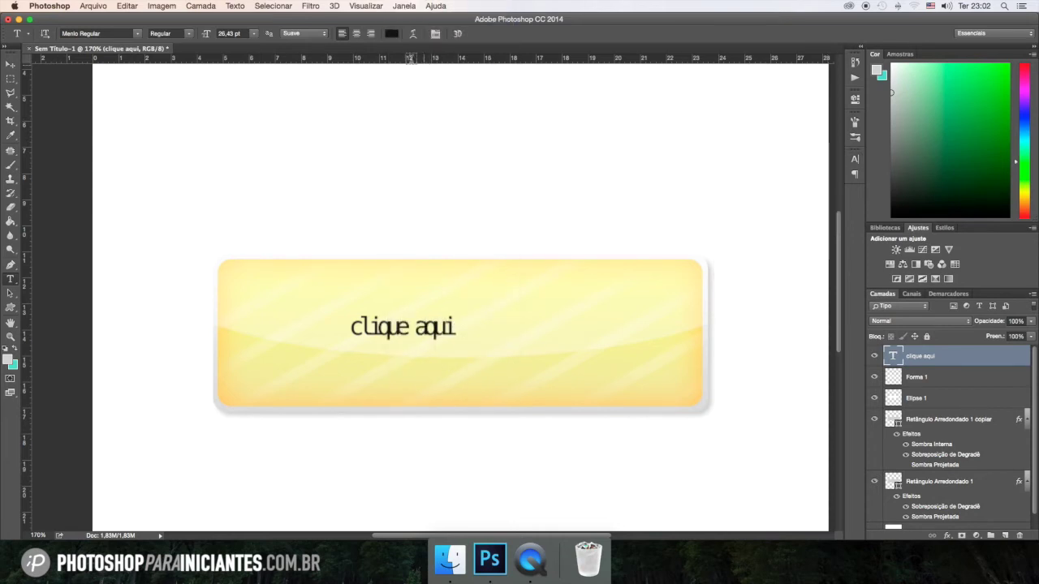
{"action": "left_click", "coordinate": [405, 7]}
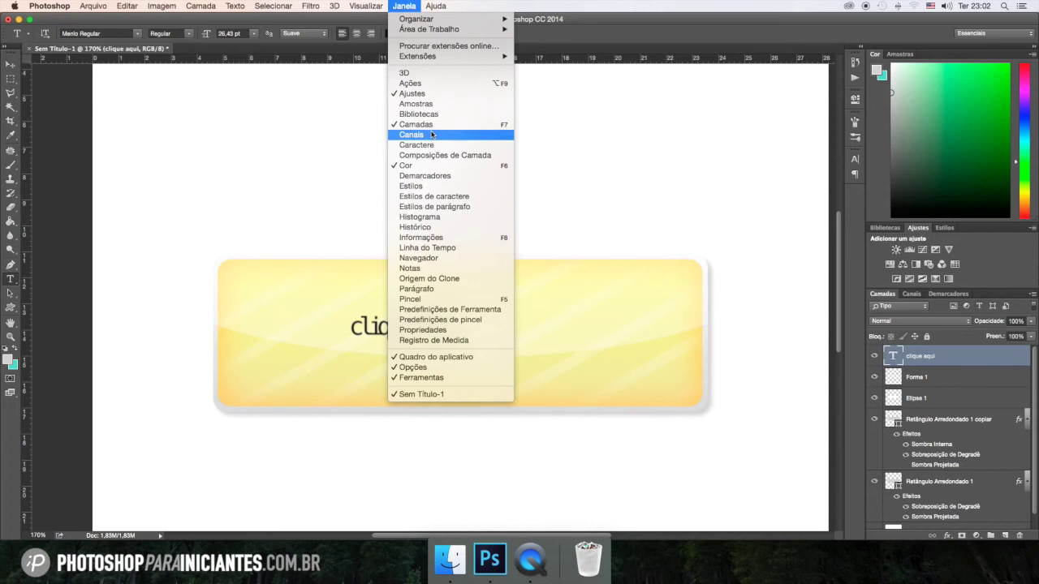
{"action": "left_click", "coordinate": [428, 142]}
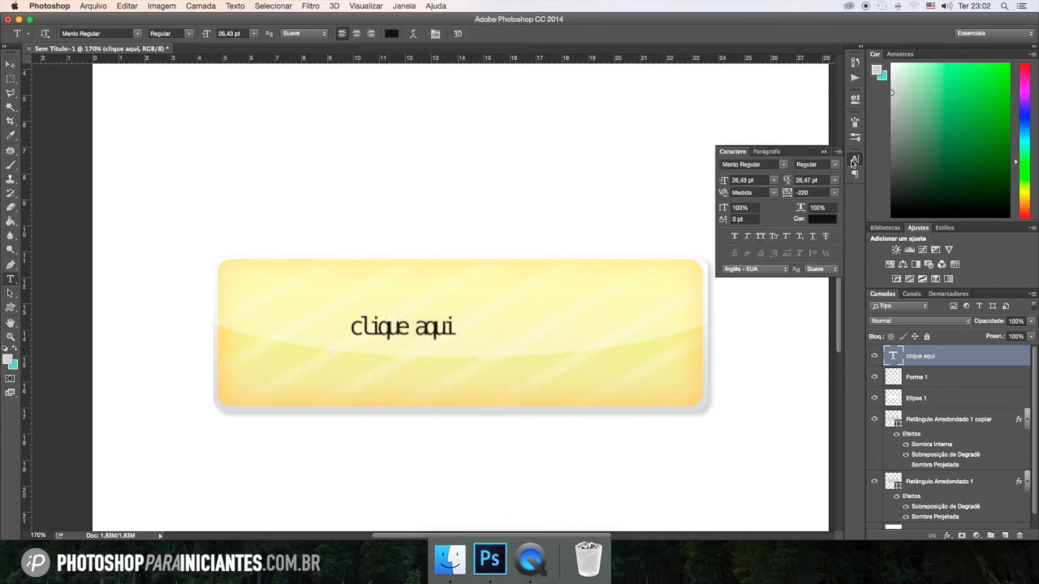
{"action": "left_click", "coordinate": [760, 236]}
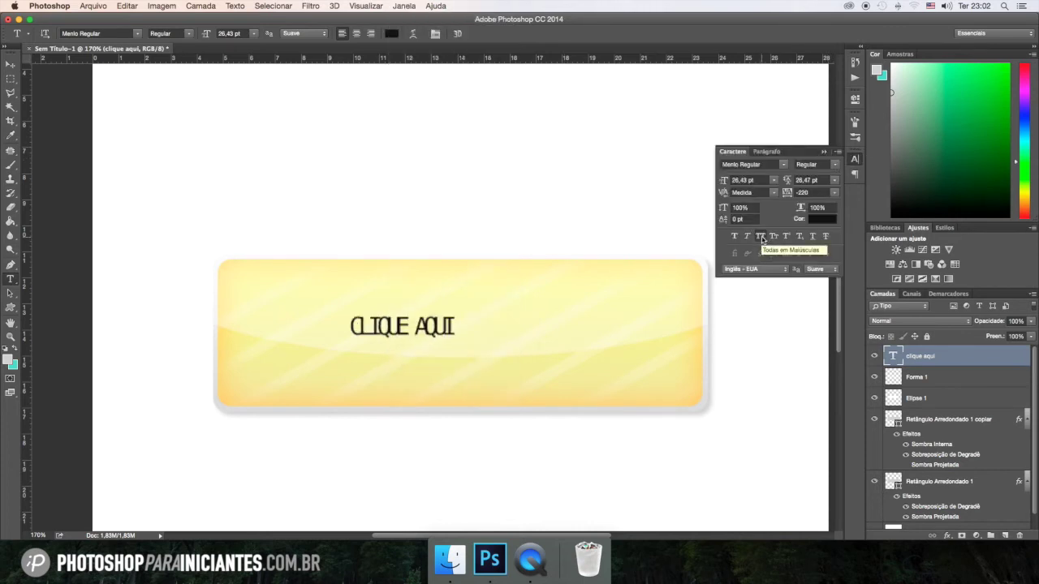
{"action": "left_click", "coordinate": [806, 193]}
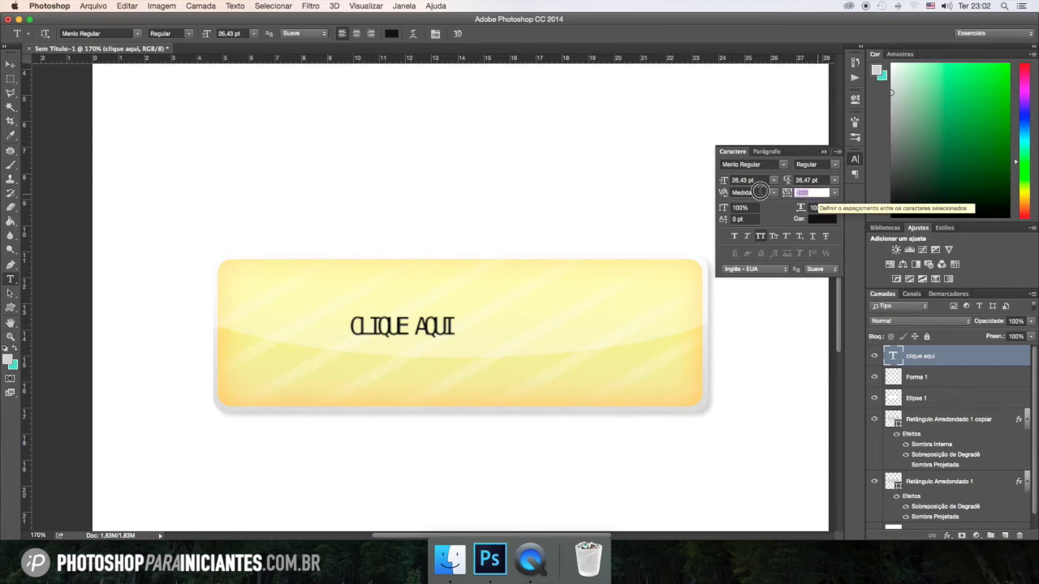
{"action": "type", "text": "0"}
{"action": "key", "text": "Return"}
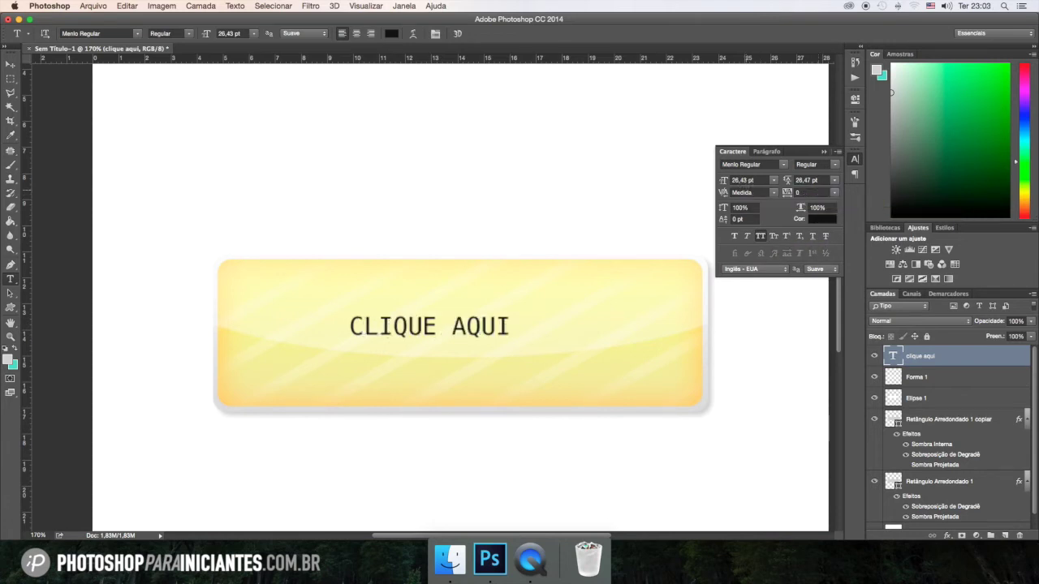
{"action": "left_click", "coordinate": [783, 165]}
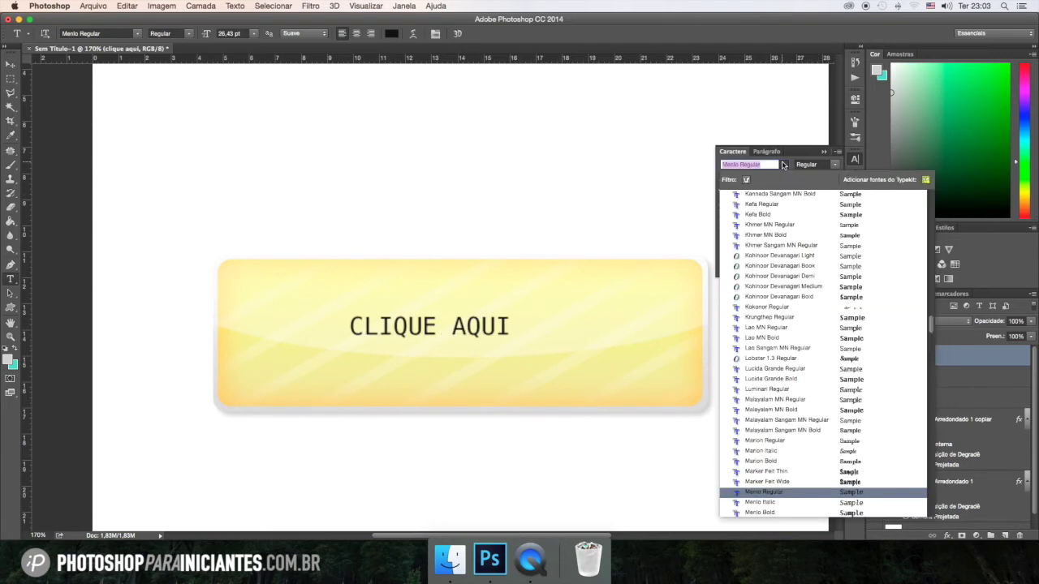
Step: Set the caption to Kohinoor Devanagari Book and scale it about 209% across the button
{"action": "left_click", "coordinate": [780, 266]}
{"action": "key", "text": "ctrl+t"}
{"action": "left_click_drag", "start_coordinate": [492, 314], "coordinate": [640, 279]}
{"action": "left_click_drag", "start_coordinate": [597, 310], "coordinate": [607, 332]}
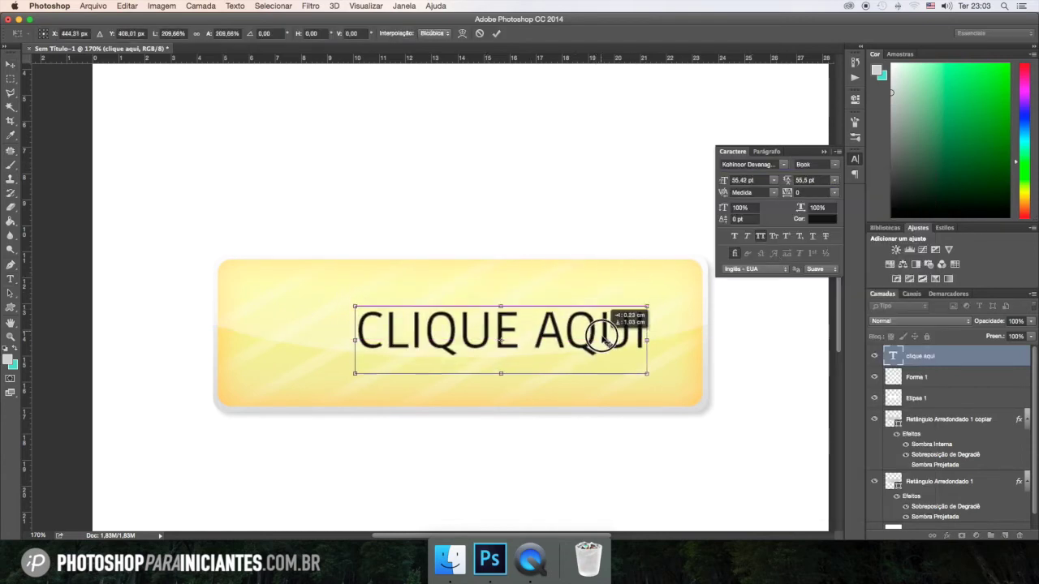
{"action": "key", "text": "Return"}
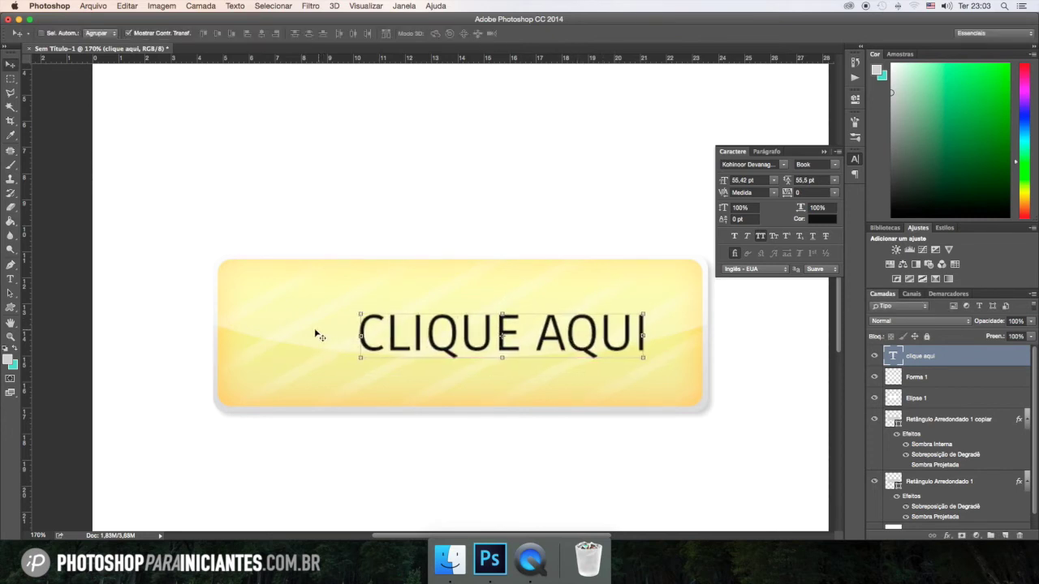
{"action": "left_click", "coordinate": [10, 307]}
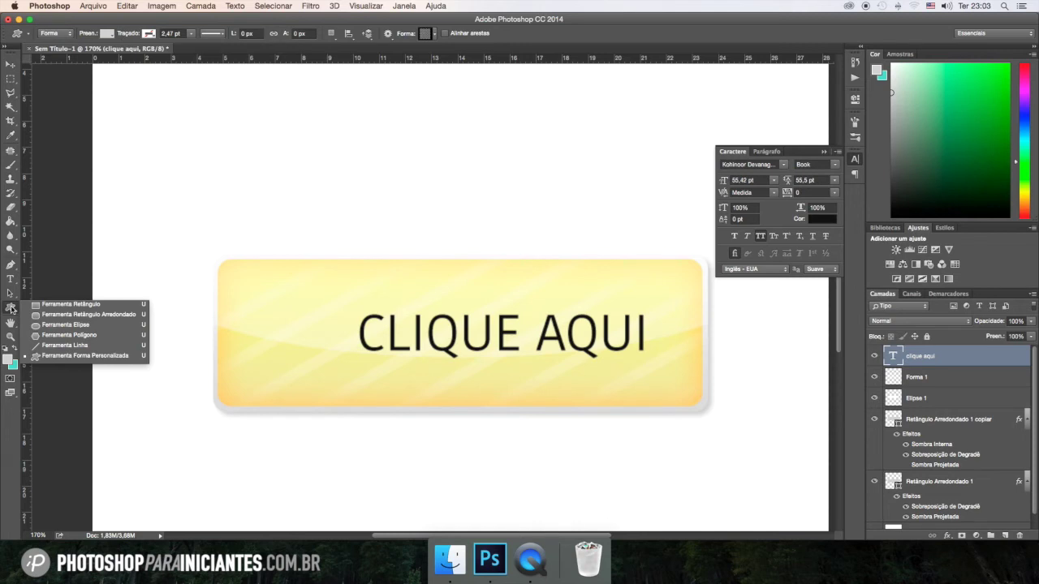
Step: Draw the trophy custom shape to the left of the CLIQUE AQUI text
{"action": "left_click", "coordinate": [69, 357]}
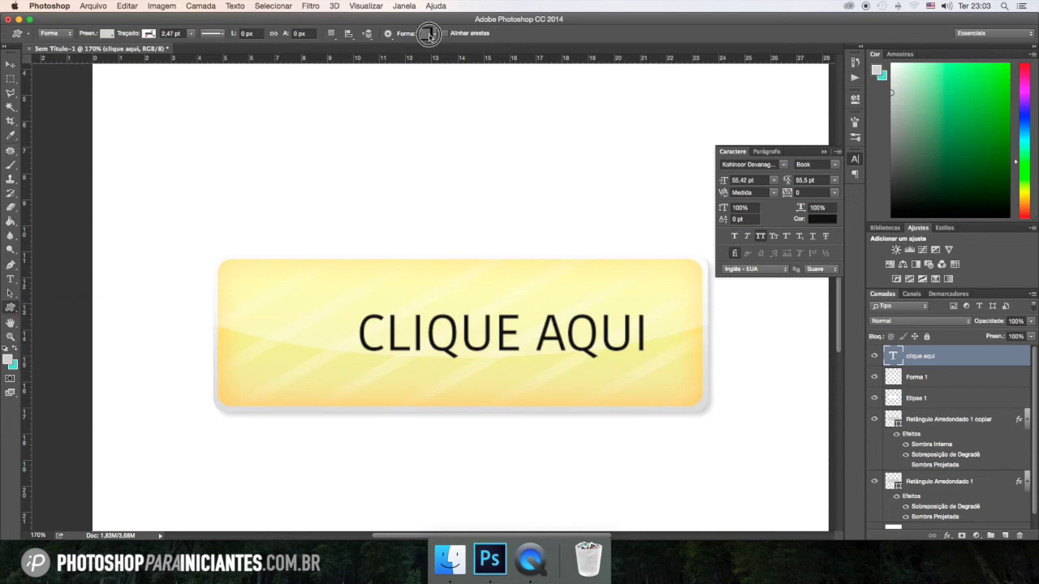
{"action": "left_click", "coordinate": [425, 33]}
{"action": "scroll", "coordinate": [467, 136], "scroll_direction": "down", "scroll_amount": 3}
{"action": "scroll", "coordinate": [448, 122], "scroll_direction": "up", "scroll_amount": 2}
{"action": "double_click", "coordinate": [448, 86]}
{"action": "left_click_drag", "start_coordinate": [274, 301], "coordinate": [330, 350]}
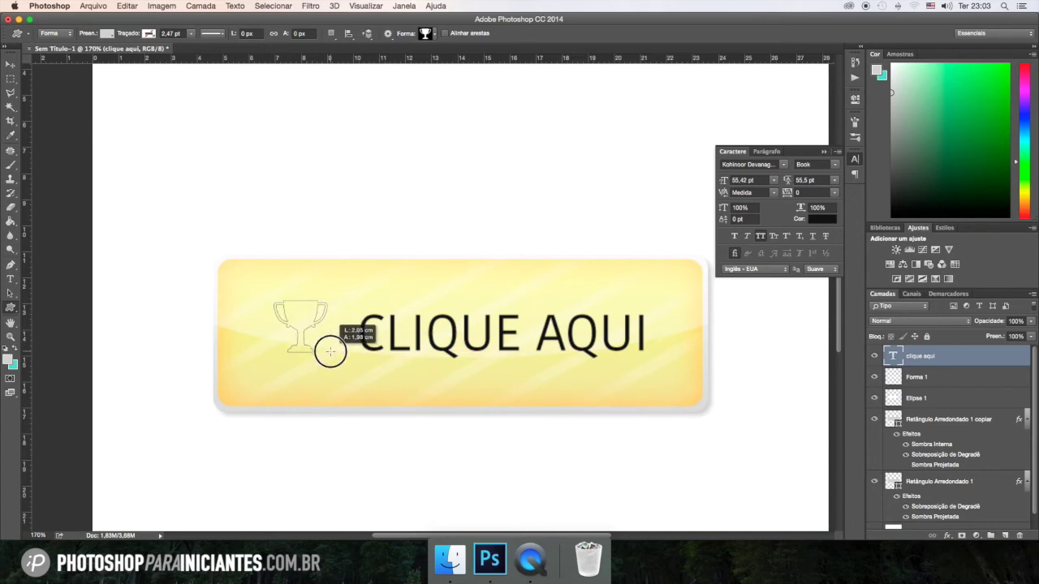
{"action": "left_click_drag", "start_coordinate": [331, 351], "coordinate": [335, 356]}
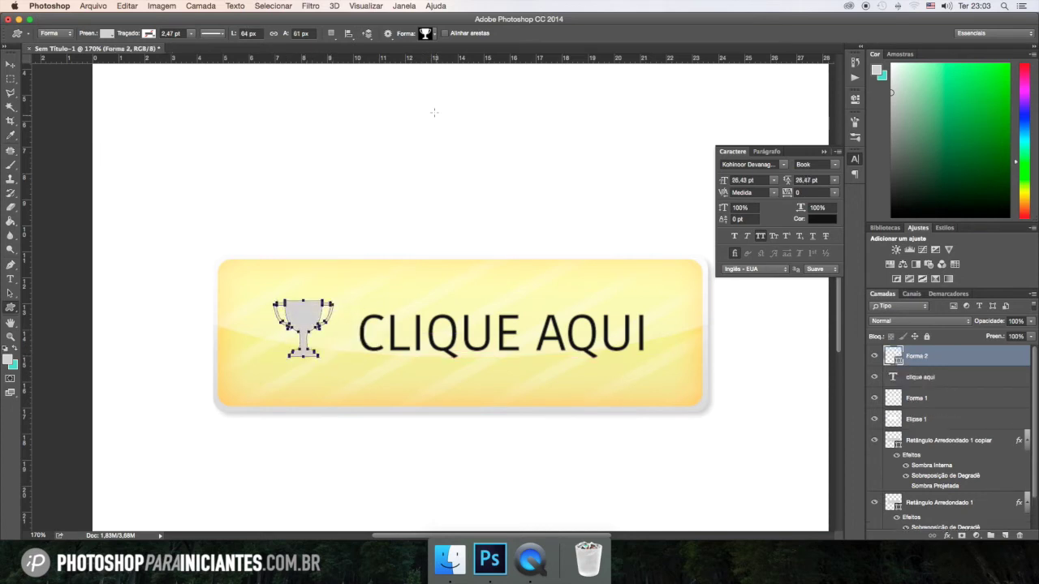
Step: Fill the trophy shape with black
{"action": "left_click", "coordinate": [434, 34]}
{"action": "scroll", "coordinate": [468, 179], "scroll_direction": "down", "scroll_amount": 3}
{"action": "scroll", "coordinate": [468, 187], "scroll_direction": "down", "scroll_amount": 2}
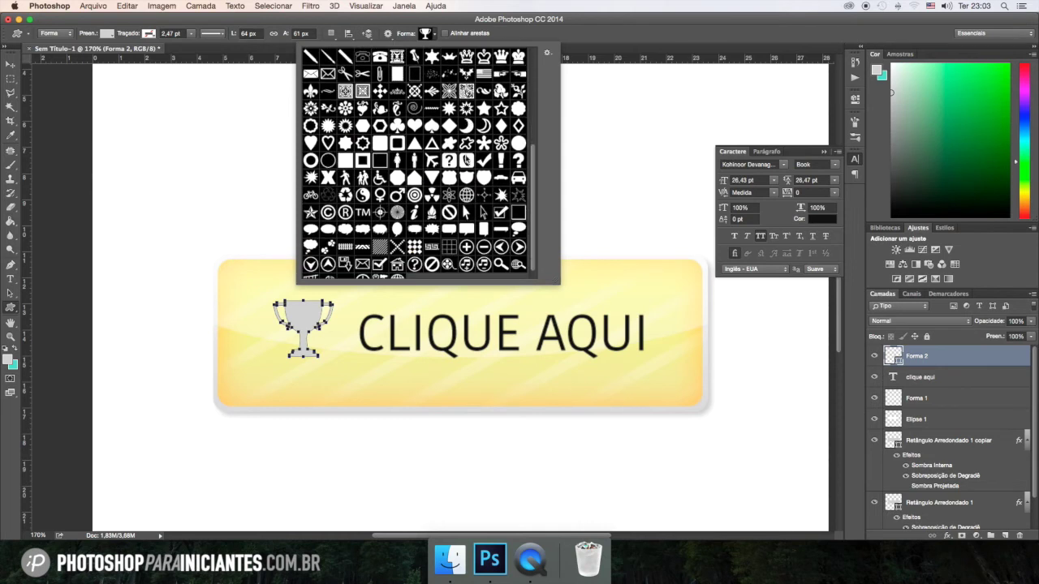
{"action": "scroll", "coordinate": [468, 191], "scroll_direction": "down", "scroll_amount": 1}
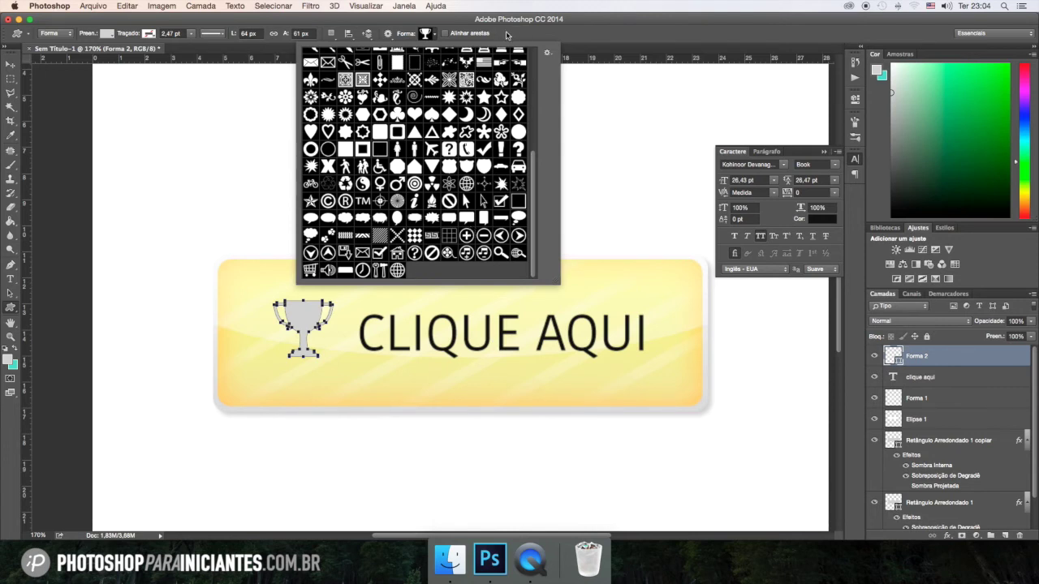
{"action": "left_click", "coordinate": [107, 34]}
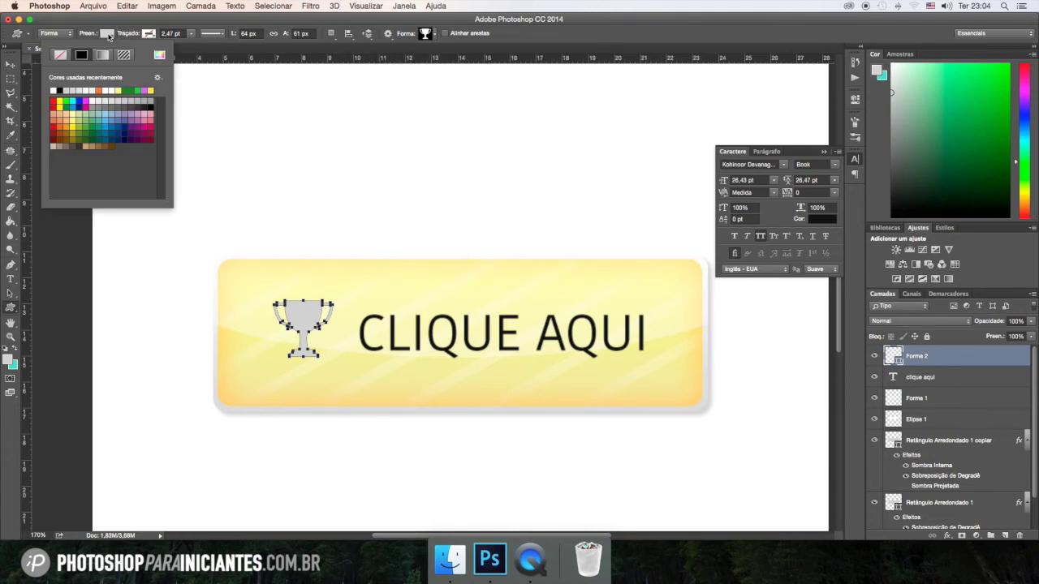
{"action": "left_click", "coordinate": [144, 108]}
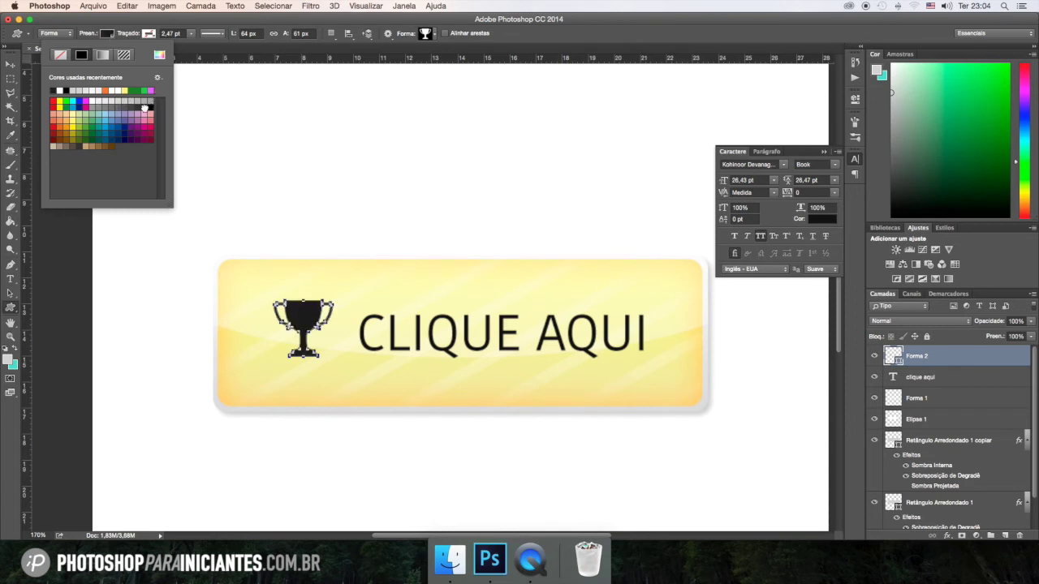
Step: Nudge the trophy so it lines up vertically with the text
{"action": "left_click", "coordinate": [10, 64]}
{"action": "left_click_drag", "start_coordinate": [309, 290], "coordinate": [312, 294]}
{"action": "key", "text": "m"}
{"action": "scroll", "coordinate": [431, 230], "scroll_direction": "down", "scroll_amount": 1}
{"action": "scroll", "coordinate": [432, 230], "scroll_direction": "down", "scroll_amount": 1}
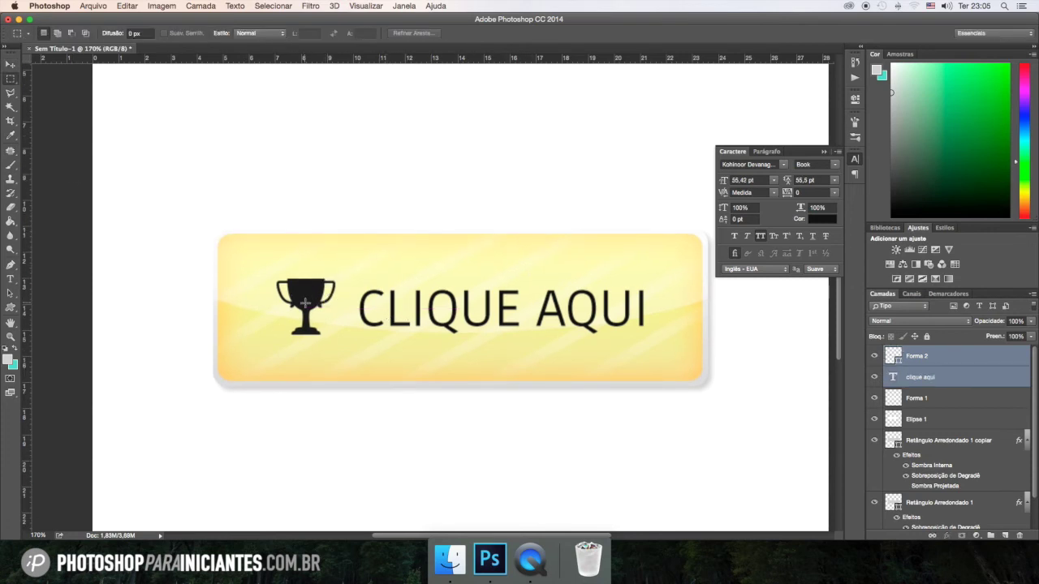
{"action": "left_click", "coordinate": [961, 375]}
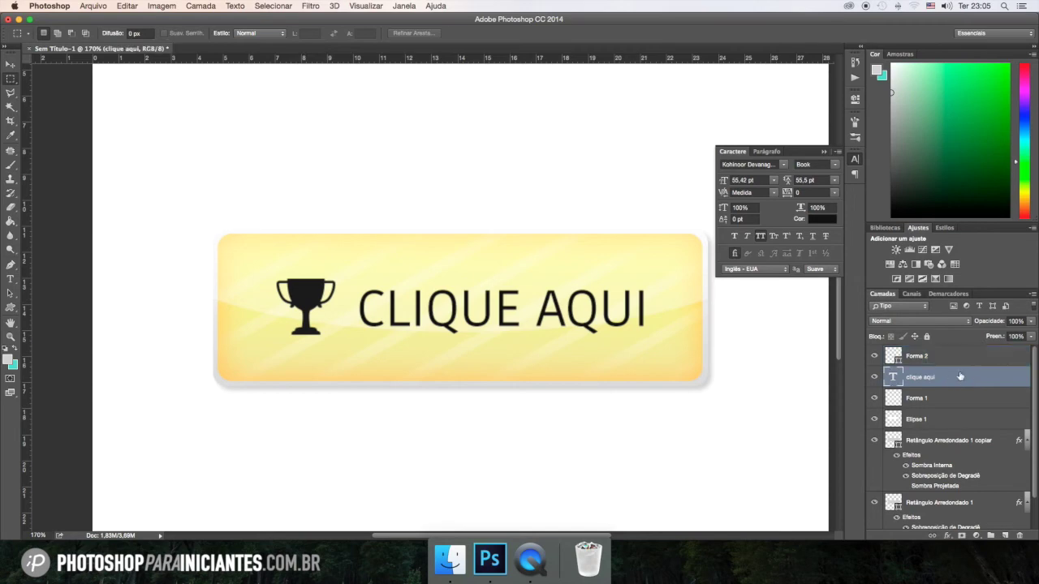
Step: Add a Gradient Overlay to the CLIQUE AQUI layer through Blending Options
{"action": "right_click", "coordinate": [957, 378]}
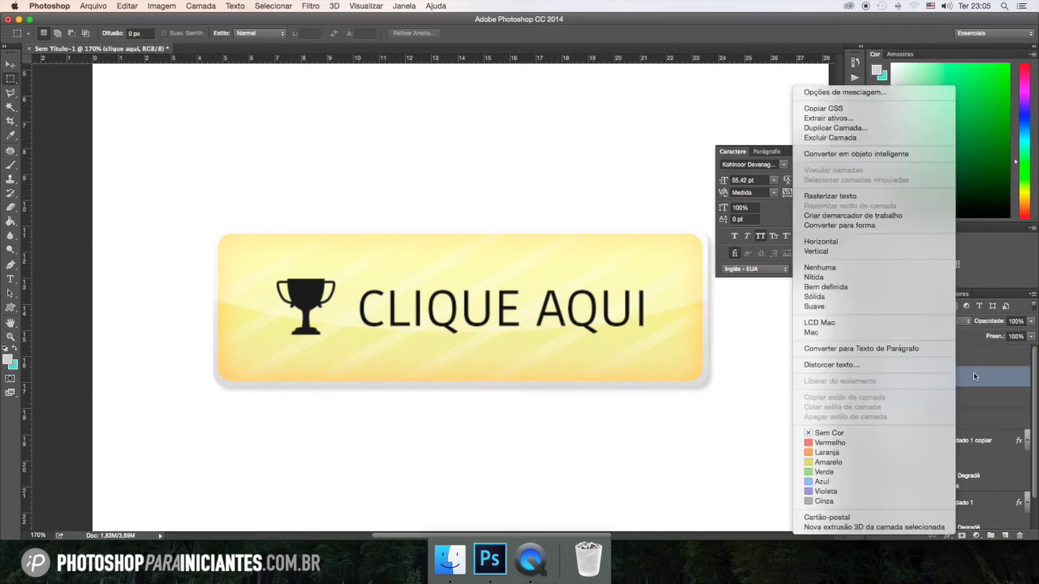
{"action": "left_click", "coordinate": [974, 376]}
{"action": "right_click", "coordinate": [972, 377]}
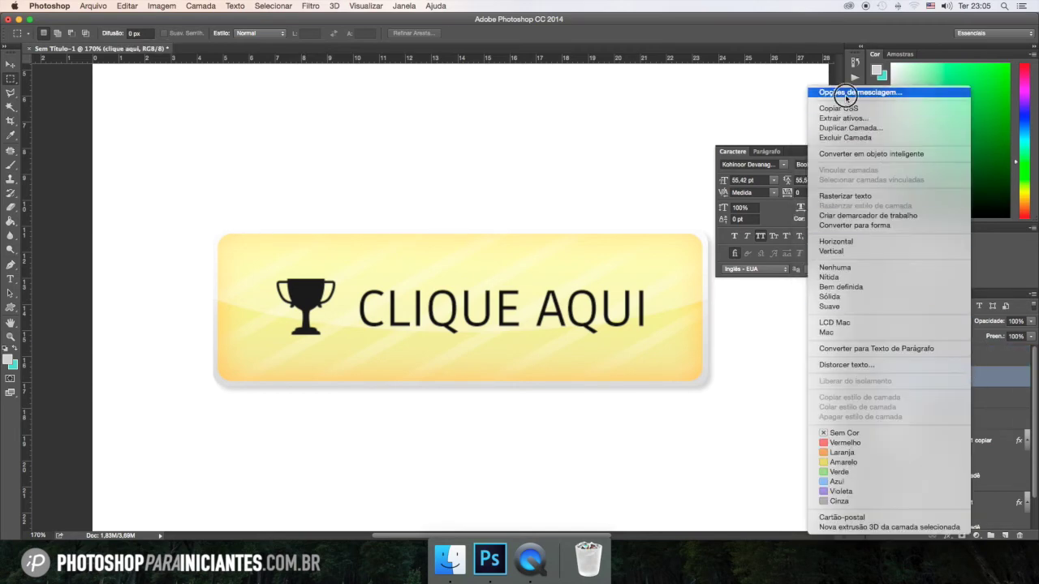
{"action": "left_click", "coordinate": [847, 93]}
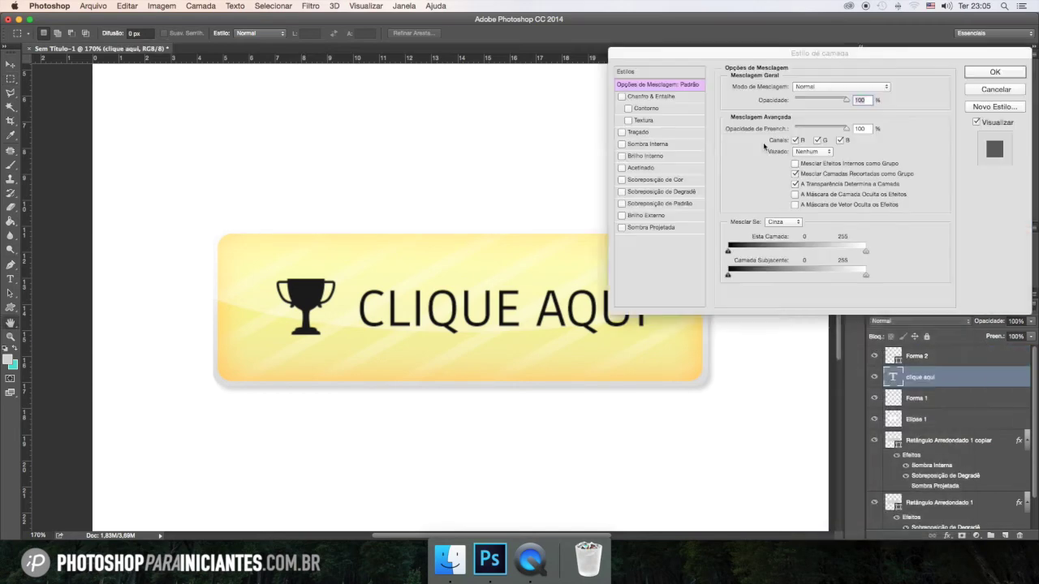
{"action": "left_click", "coordinate": [683, 192]}
{"action": "left_click", "coordinate": [800, 113]}
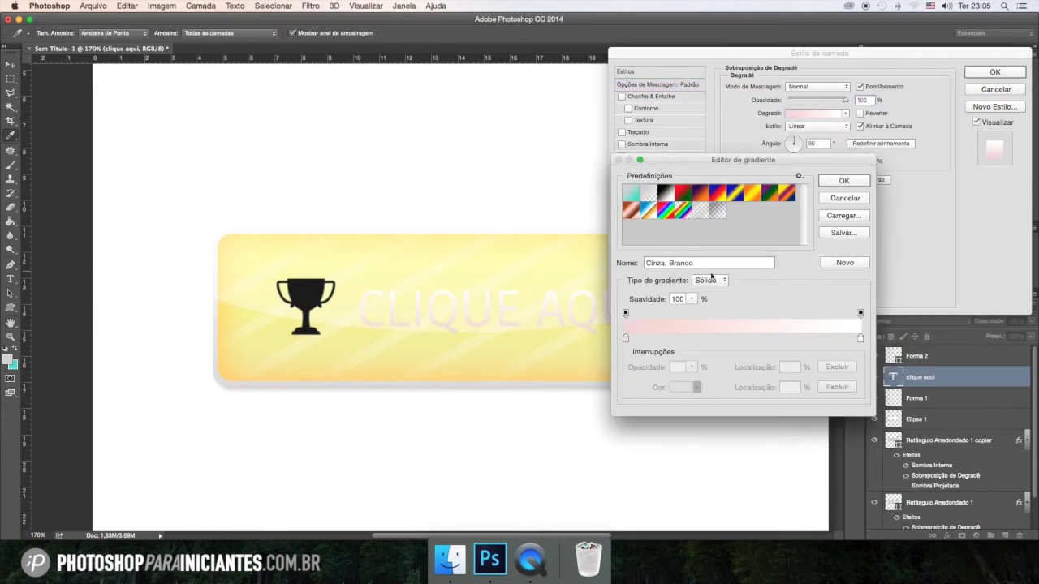
Step: Set the gradient's left stop to red and its right stop to orange
{"action": "left_click", "coordinate": [625, 338]}
{"action": "left_click", "coordinate": [682, 389]}
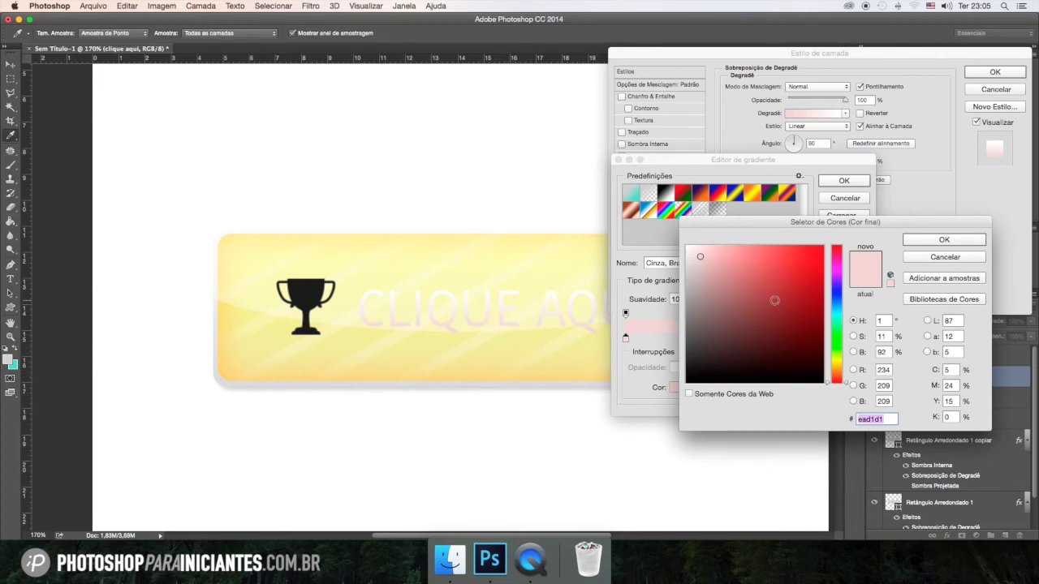
{"action": "left_click", "coordinate": [785, 267]}
{"action": "left_click_drag", "start_coordinate": [785, 267], "coordinate": [795, 280]}
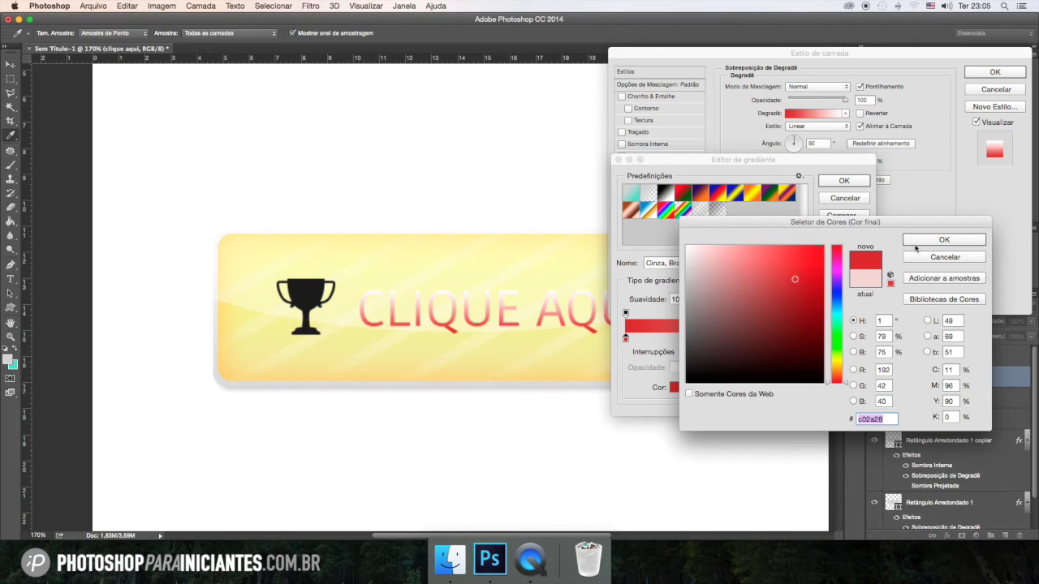
{"action": "left_click", "coordinate": [944, 240]}
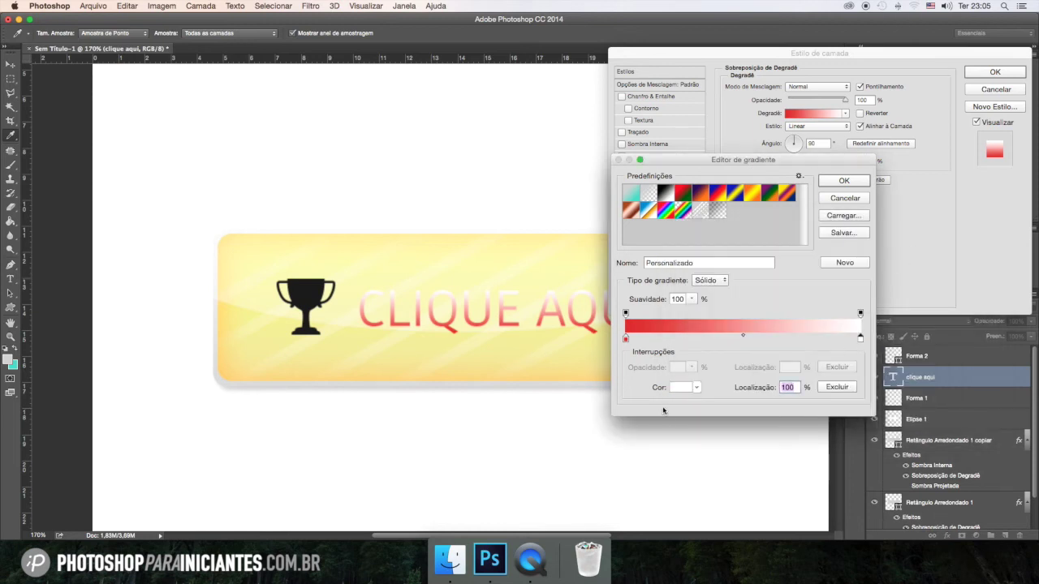
{"action": "left_click", "coordinate": [678, 390]}
{"action": "left_click", "coordinate": [816, 248]}
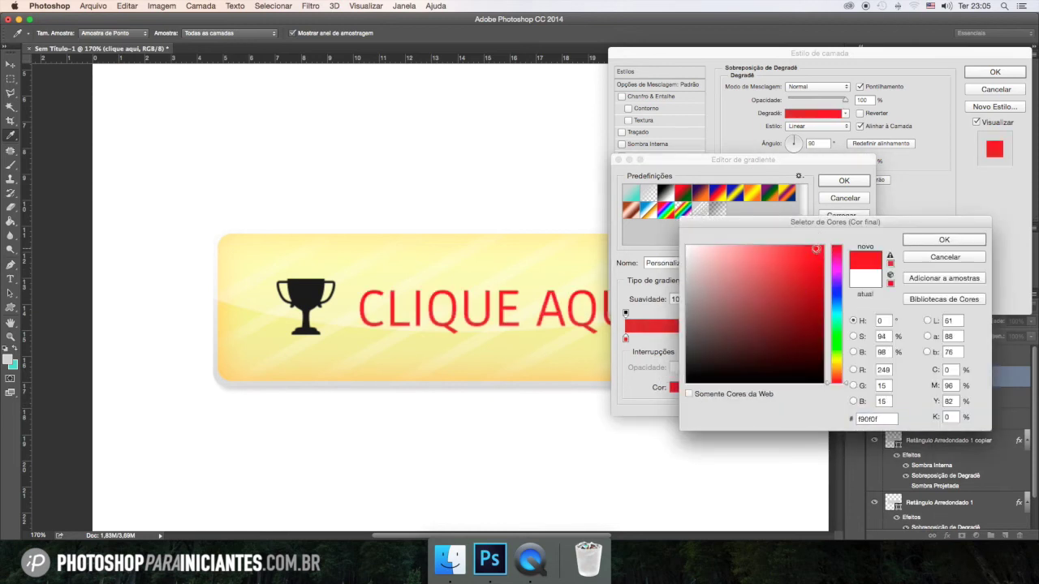
{"action": "left_click_drag", "start_coordinate": [837, 387], "coordinate": [839, 378]}
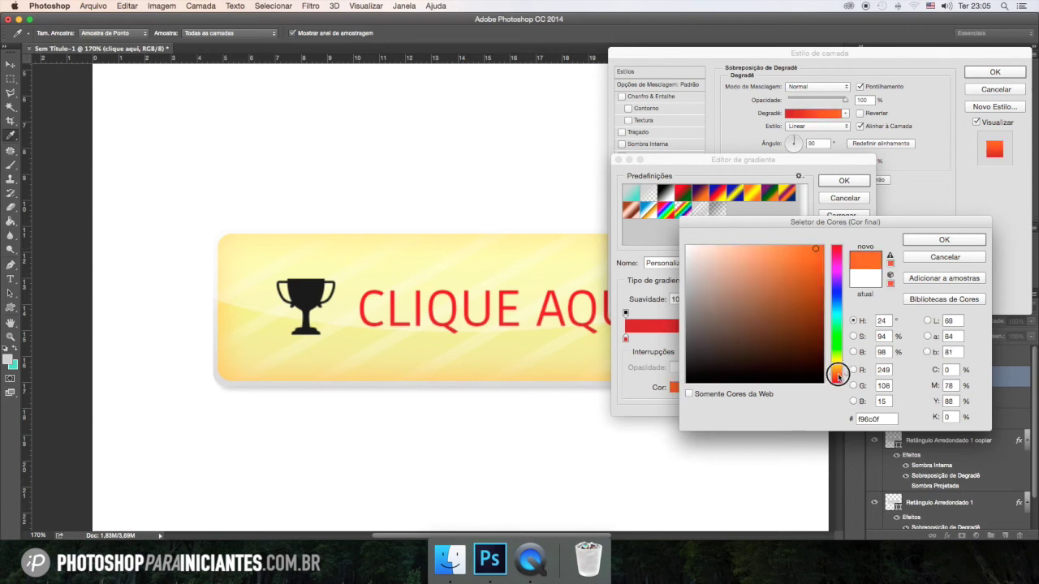
{"action": "left_click", "coordinate": [913, 240]}
Step: Refine the stops to red #f90f0f and orange #f96c0f and apply the overlay
{"action": "double_click", "coordinate": [625, 338]}
{"action": "left_click", "coordinate": [837, 373]}
{"action": "left_click", "coordinate": [803, 272]}
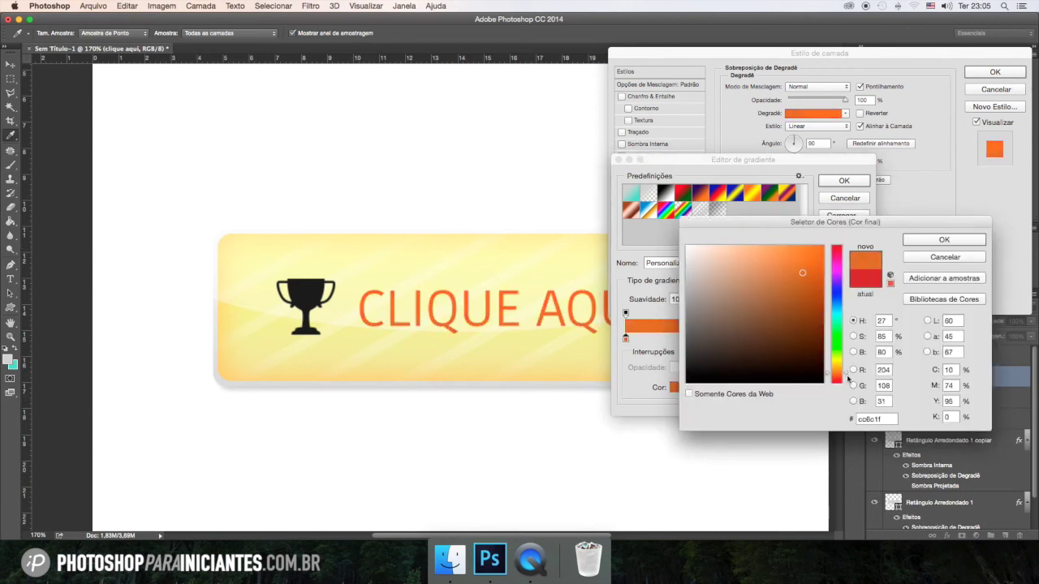
{"action": "left_click_drag", "start_coordinate": [851, 372], "coordinate": [848, 381]}
{"action": "left_click", "coordinate": [945, 239]}
{"action": "double_click", "coordinate": [860, 337]}
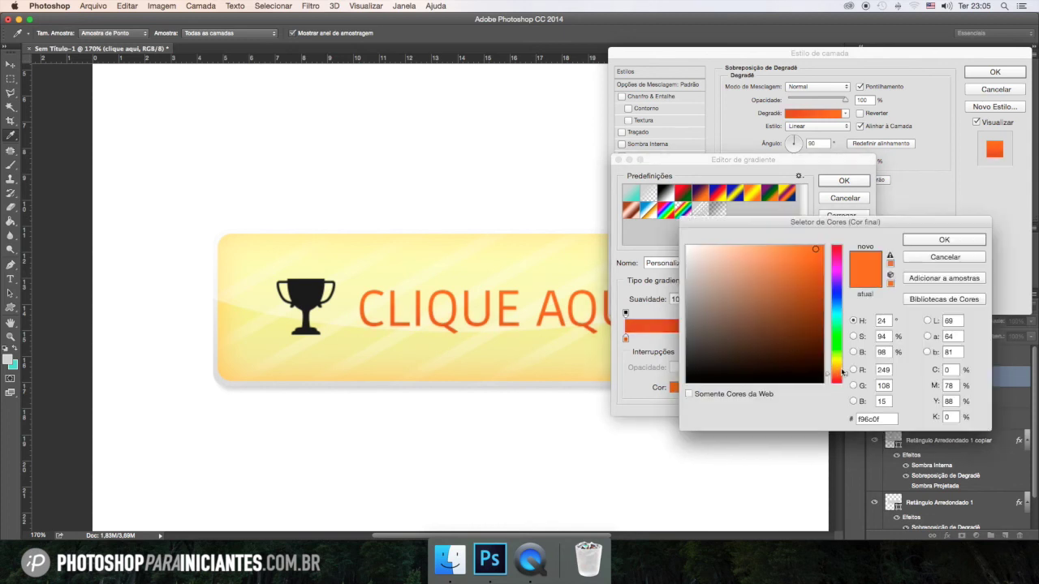
{"action": "left_click", "coordinate": [945, 240]}
{"action": "left_click", "coordinate": [844, 180]}
{"action": "left_click", "coordinate": [995, 71]}
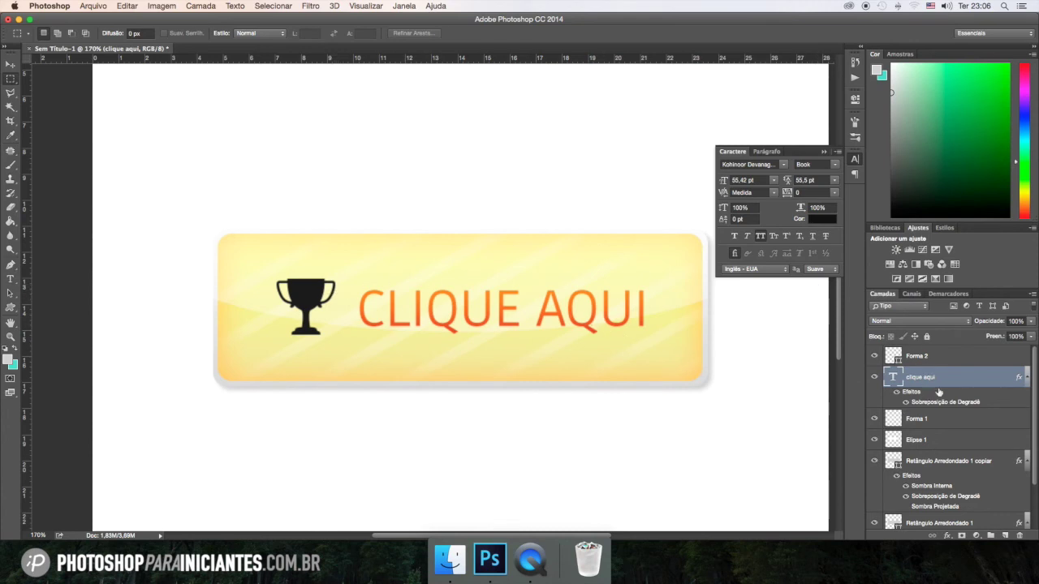
Step: Copy the CLIQUE AQUI layer style and paste it onto the trophy layer Forma 2
{"action": "right_click", "coordinate": [945, 381]}
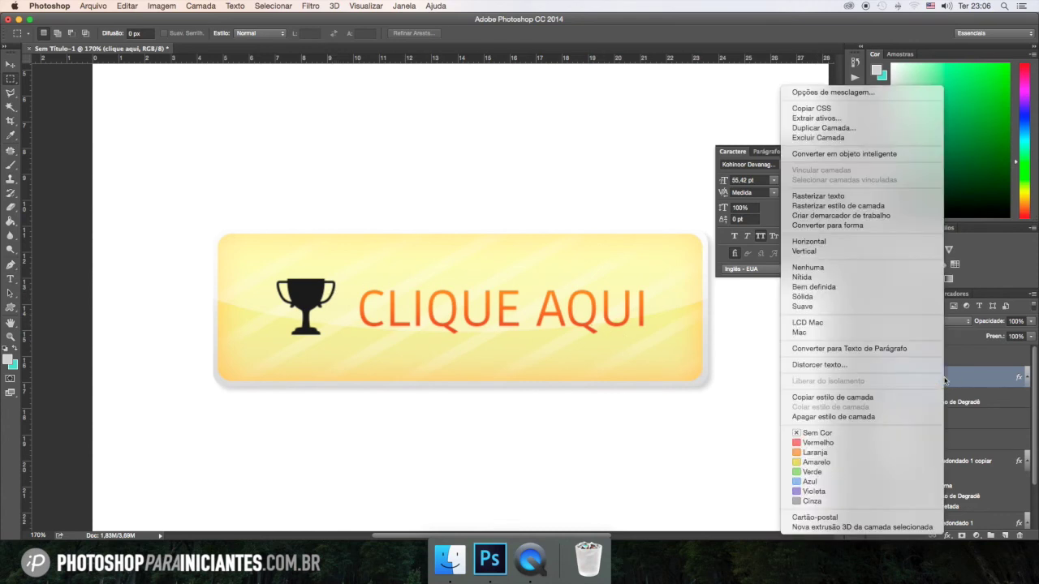
{"action": "left_click", "coordinate": [876, 398]}
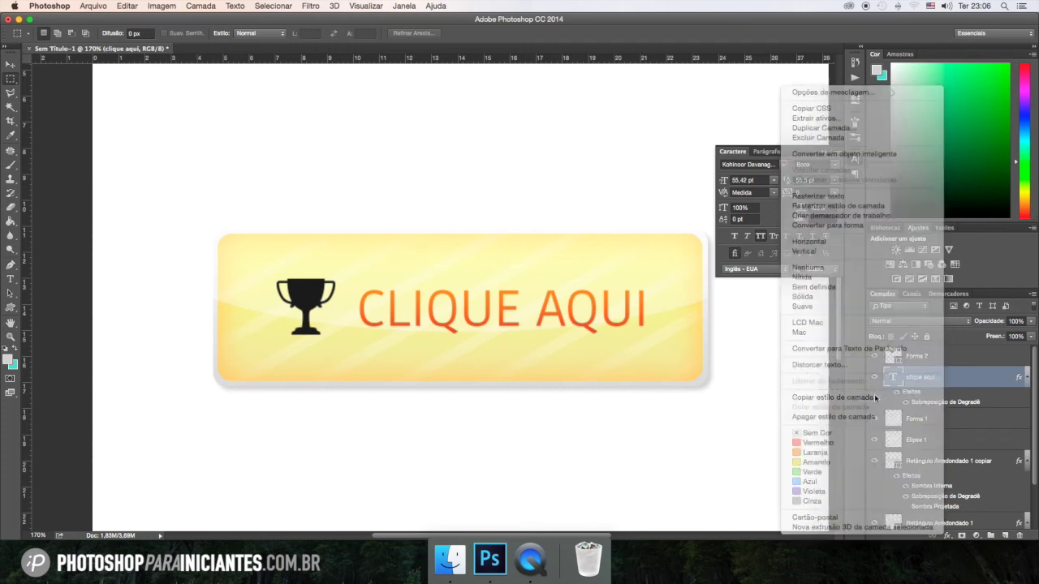
{"action": "left_click", "coordinate": [946, 359]}
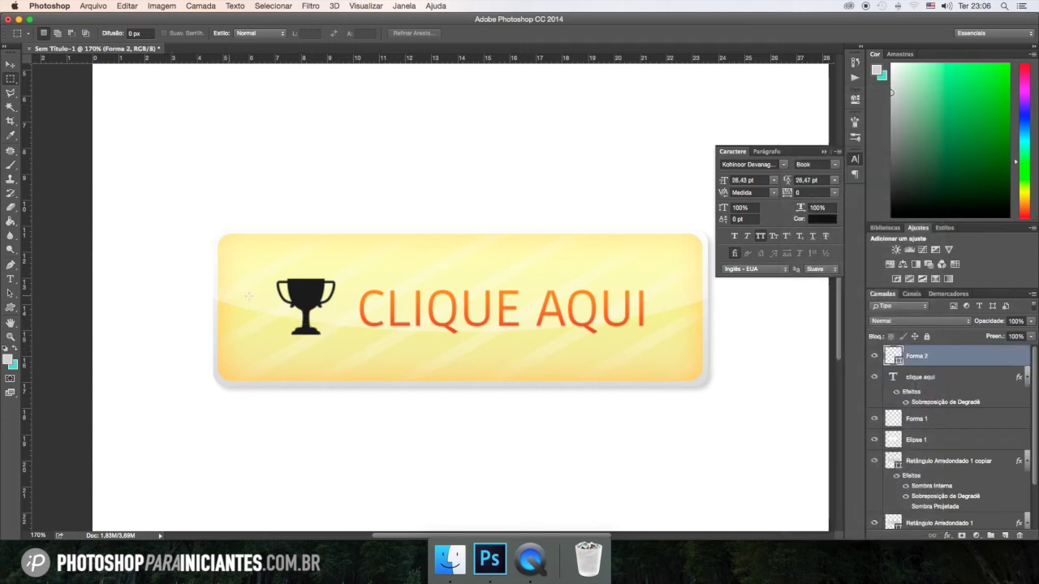
{"action": "right_click", "coordinate": [939, 355]}
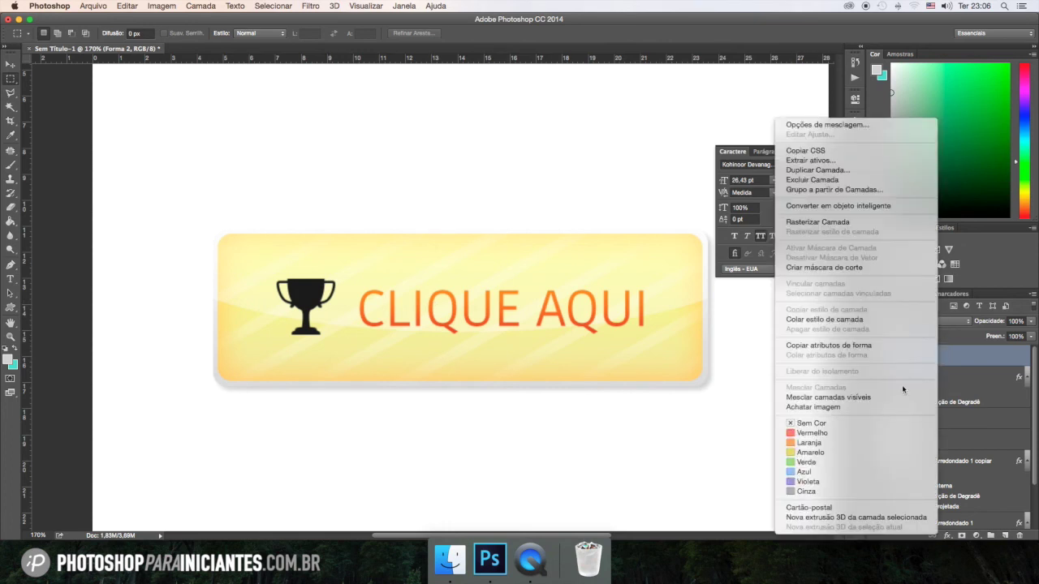
{"action": "left_click", "coordinate": [855, 321]}
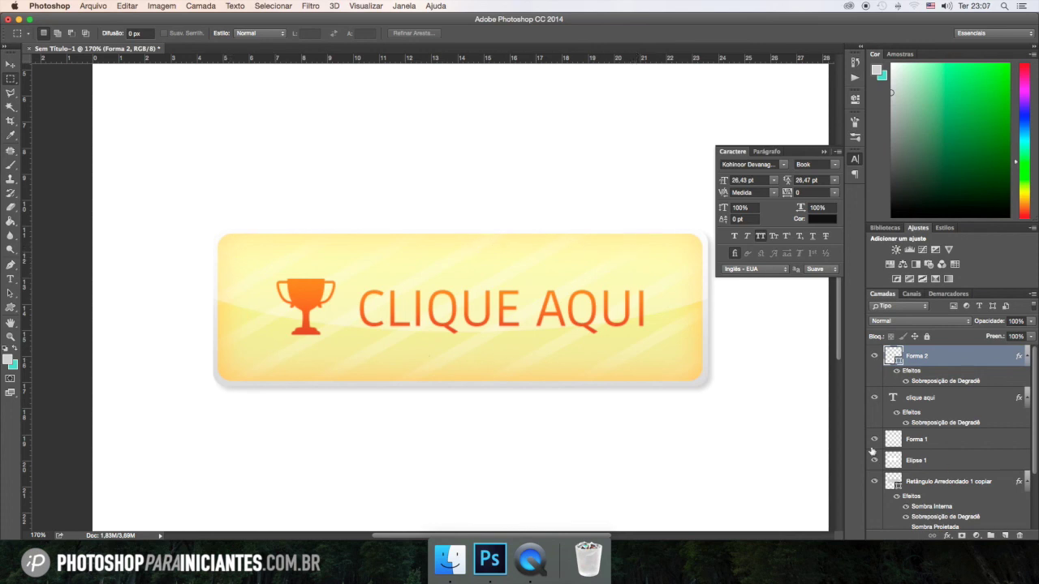
Step: Raise the Inner Shadow opacity of Retângulo Arredondado 1 copiar to about 75%
{"action": "double_click", "coordinate": [1002, 477]}
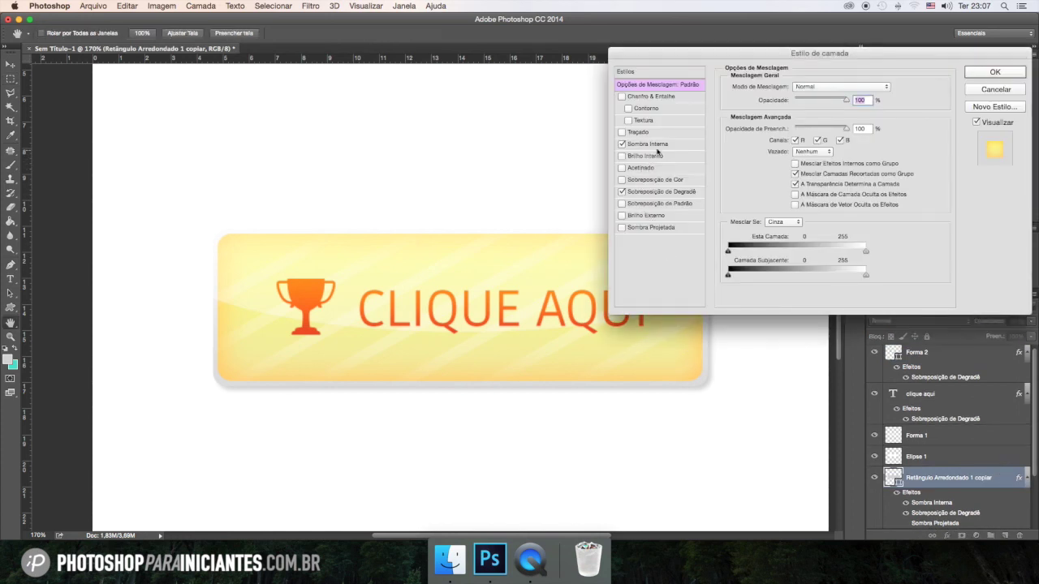
{"action": "left_click", "coordinate": [650, 143]}
{"action": "left_click_drag", "start_coordinate": [809, 104], "coordinate": [829, 101]}
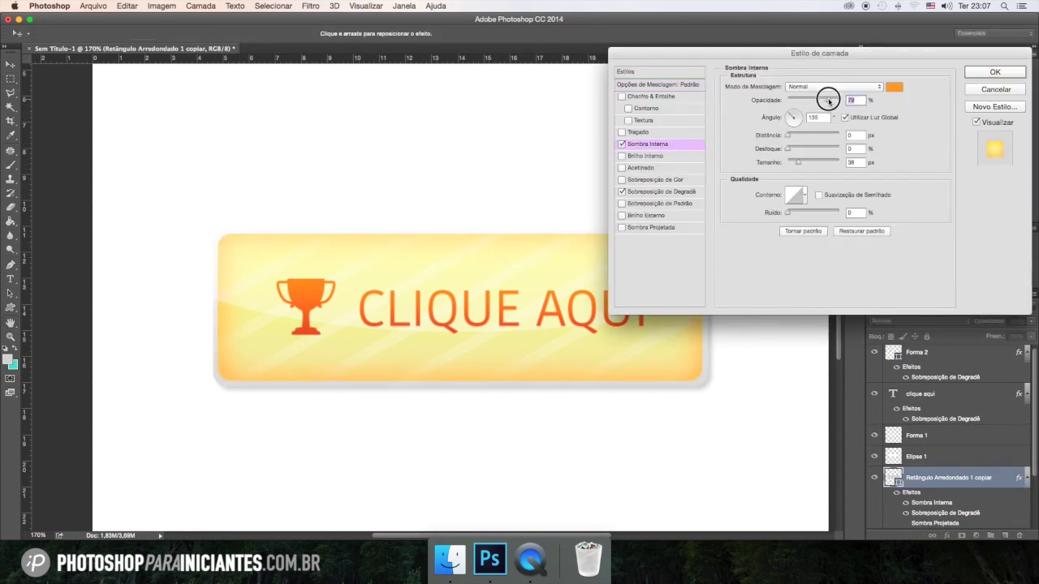
{"action": "left_click_drag", "start_coordinate": [829, 100], "coordinate": [826, 100]}
{"action": "left_click_drag", "start_coordinate": [828, 53], "coordinate": [817, 108]}
{"action": "left_click", "coordinate": [986, 136]}
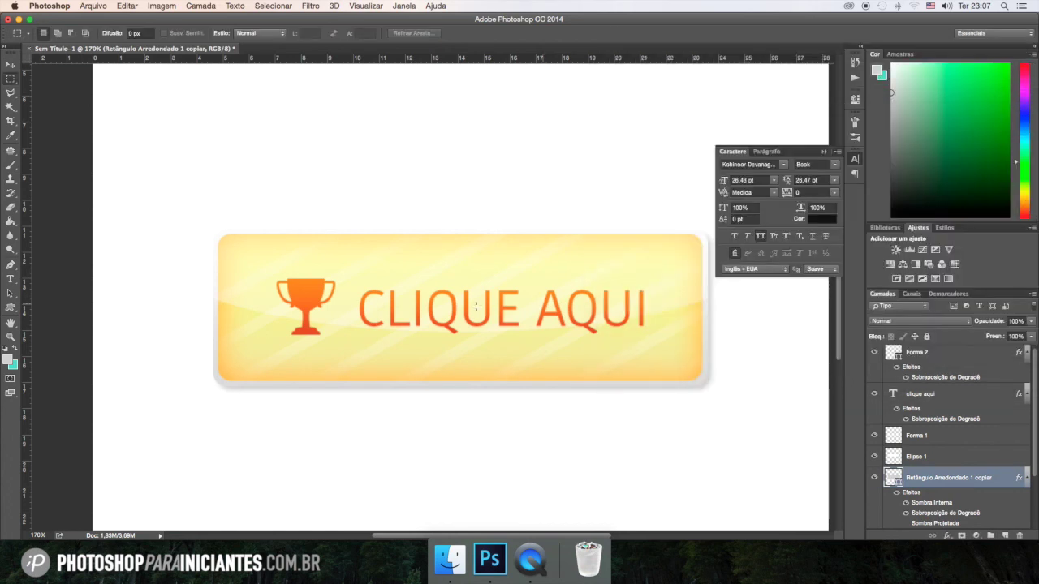
{"action": "left_click", "coordinate": [920, 393]}
{"action": "left_click", "coordinate": [746, 165]}
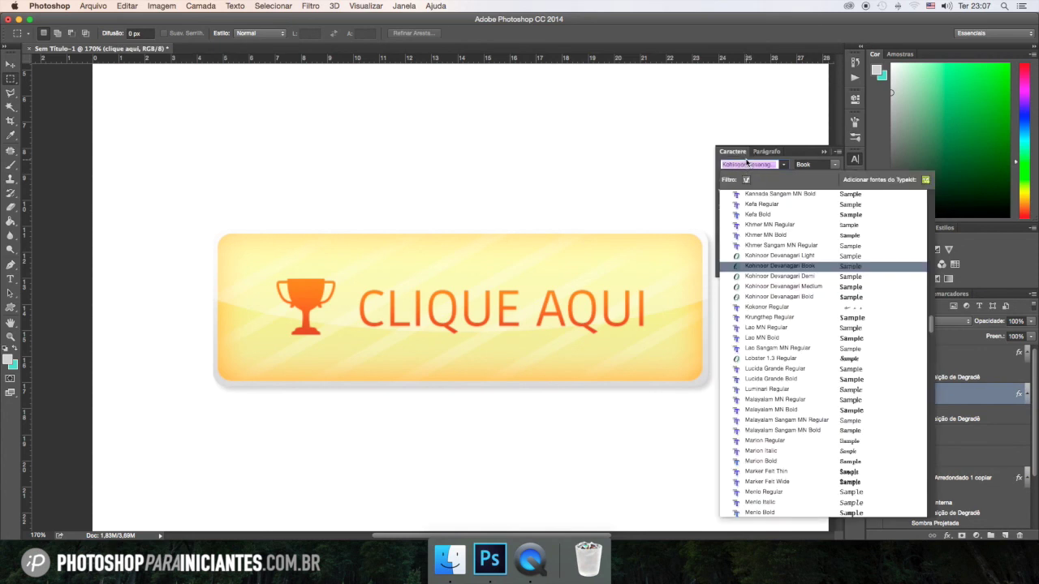
Step: Preview Kohinoor Devanagari Demi, Medium, Lucida Grande Bold and heavier fonts on the caption
{"action": "key", "text": "Down"}
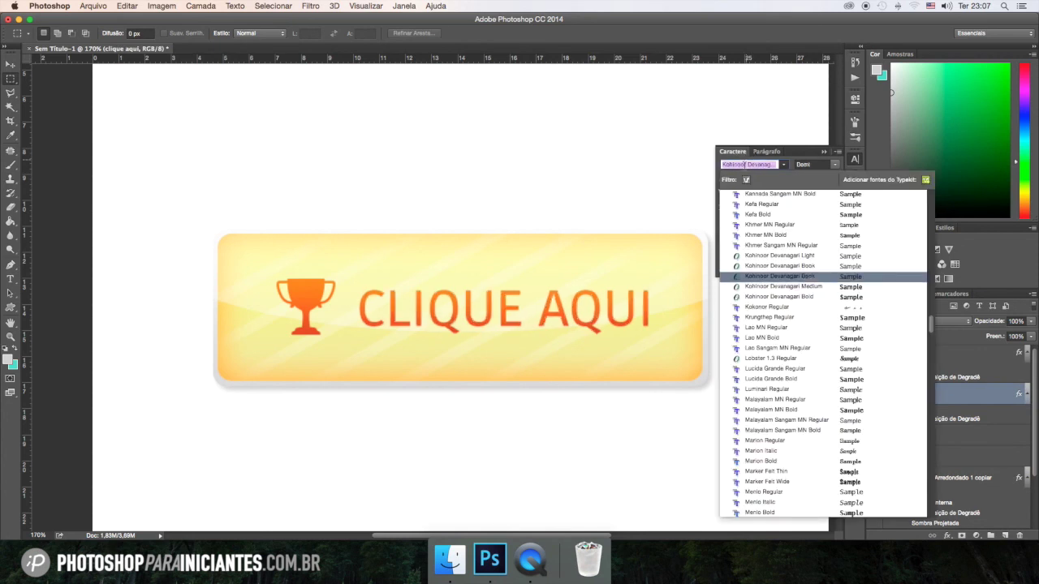
{"action": "key", "text": "Down"}
{"action": "key", "text": "Down"}
{"action": "key", "text": "Down"}
{"action": "key", "text": "Down"}
{"action": "key", "text": "Down"}
{"action": "key", "text": "Down"}
{"action": "key", "text": "Down"}
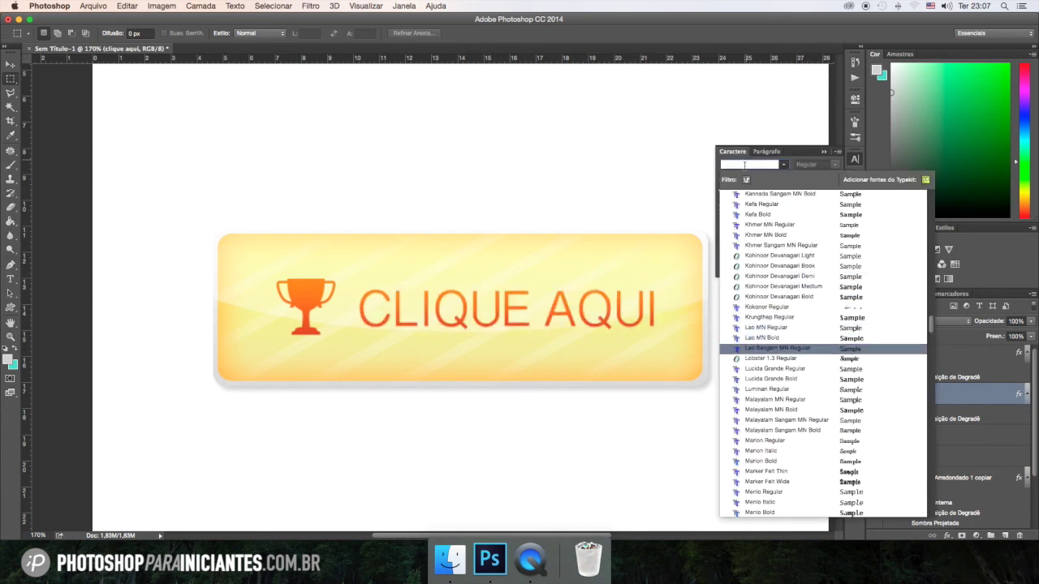
{"action": "key", "text": "Down"}
{"action": "key", "text": "Down"}
{"action": "key", "text": "Down"}
{"action": "key", "text": "Down"}
{"action": "key", "text": "Down"}
{"action": "key", "text": "Down"}
{"action": "key", "text": "Down"}
{"action": "key", "text": "Down"}
{"action": "key", "text": "Down"}
{"action": "key", "text": "Down"}
{"action": "key", "text": "Down"}
{"action": "scroll", "coordinate": [803, 437], "scroll_direction": "down", "scroll_amount": 4}
{"action": "scroll", "coordinate": [805, 462], "scroll_direction": "down", "scroll_amount": 5}
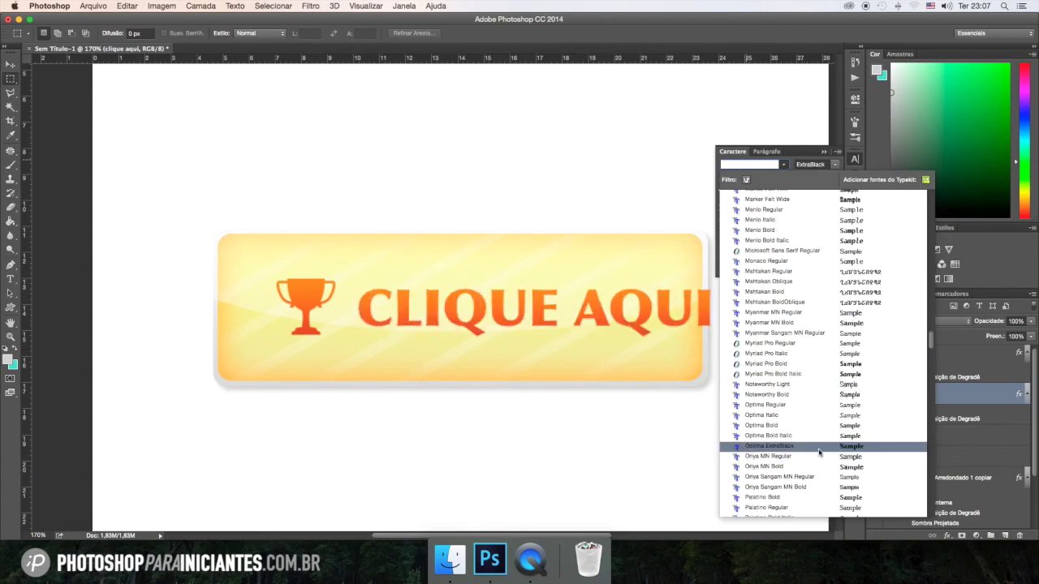